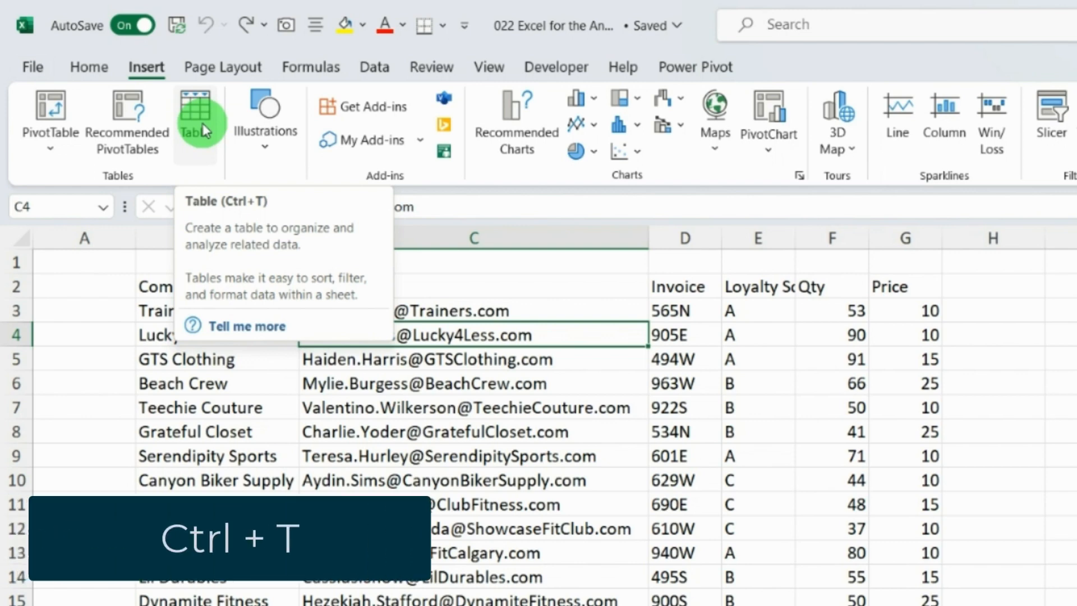
# Step: Convert the data range B2:G27 into a table with headers
pyautogui.hotkey('ctrl', 't')
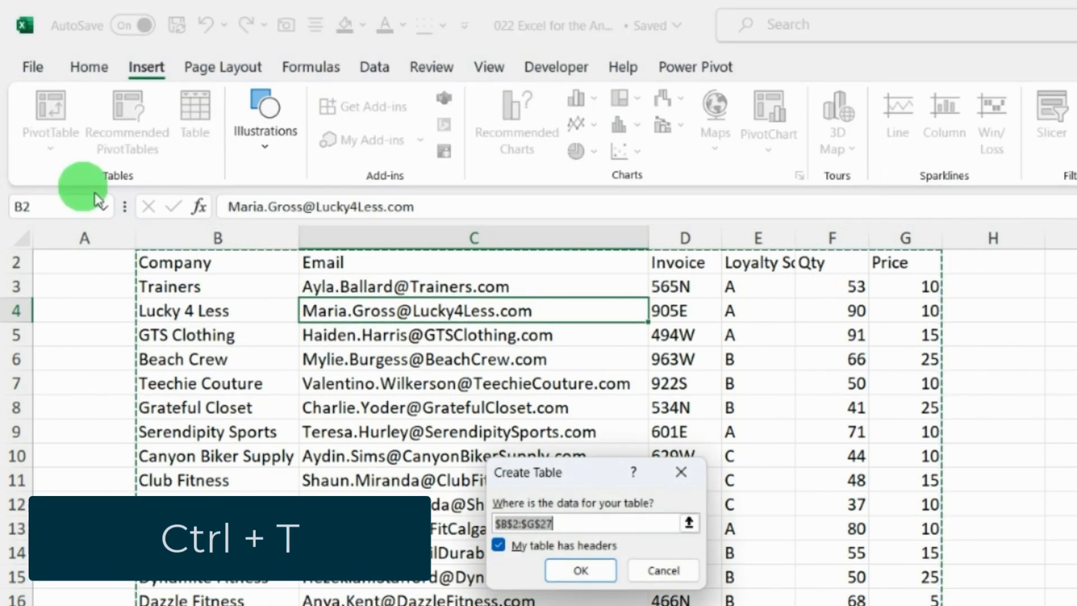
pyautogui.scroll(1, 439, 441)
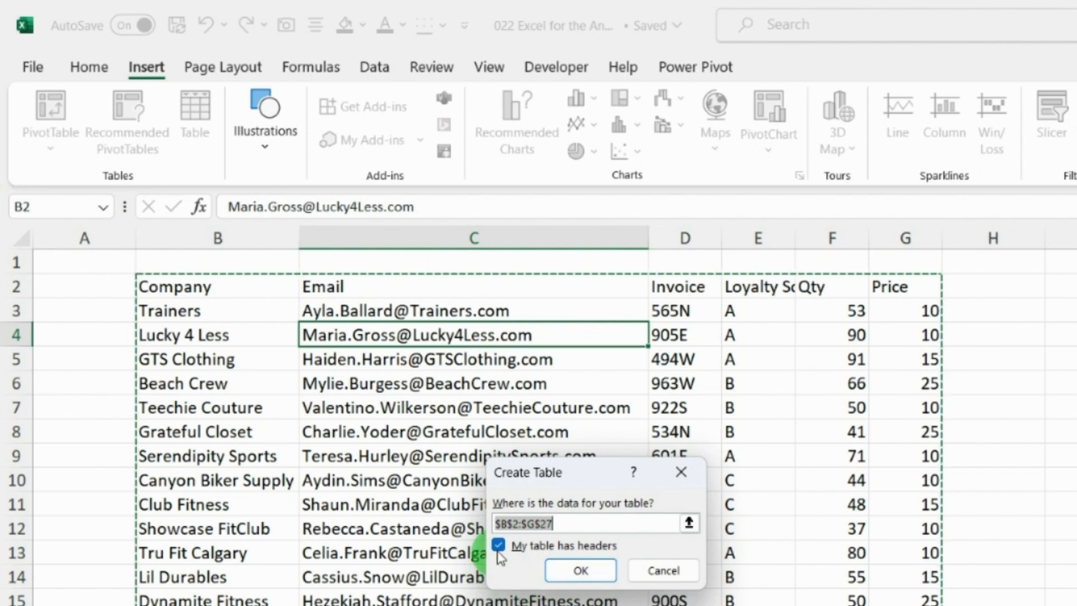
pyautogui.click(587, 568)
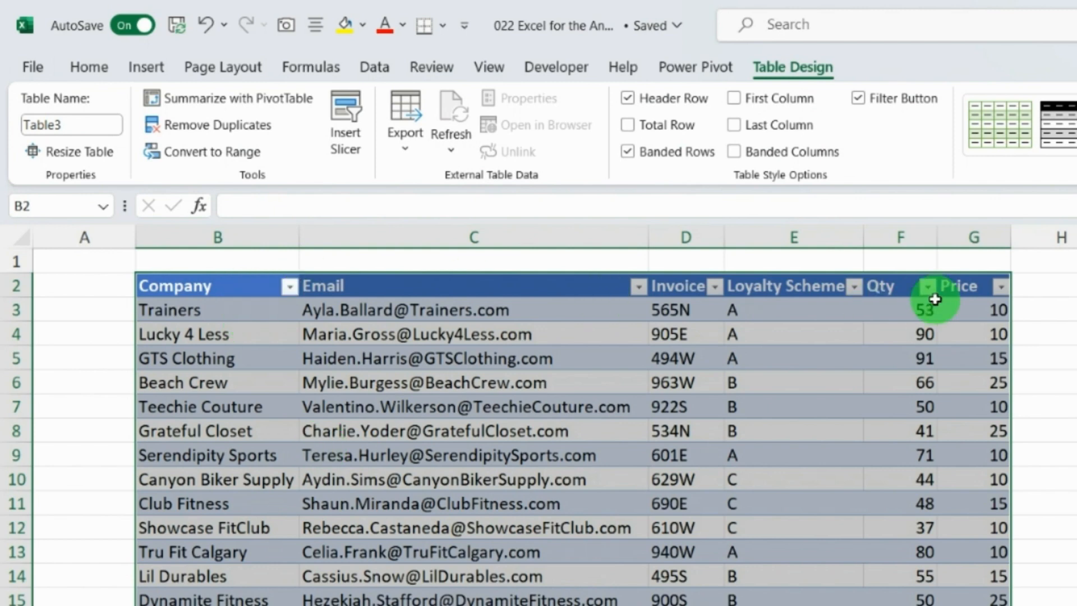
# Step: Try inserting a blank table row at row 5, then undo the insertion
pyautogui.click(221, 333)
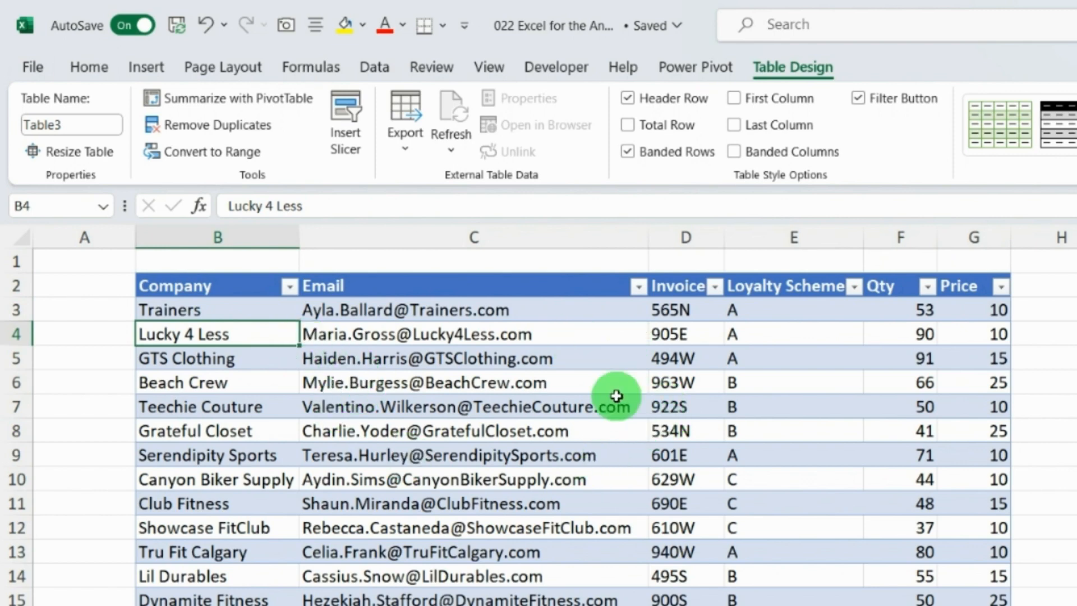
pyautogui.click(17, 359)
pyautogui.hotkey('ctrl', 'shift', '+')
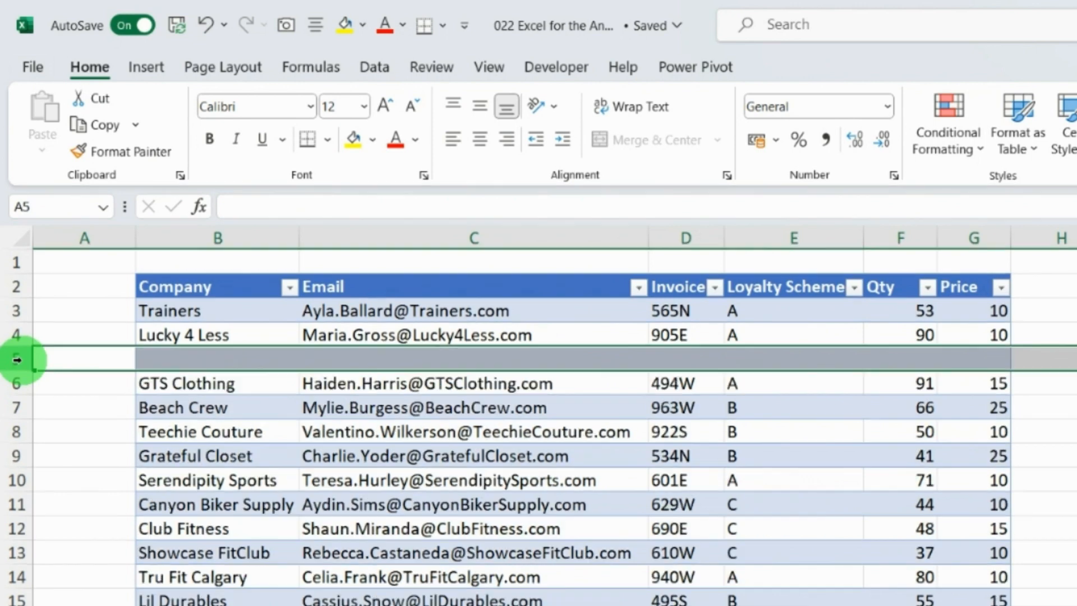
pyautogui.click(377, 385)
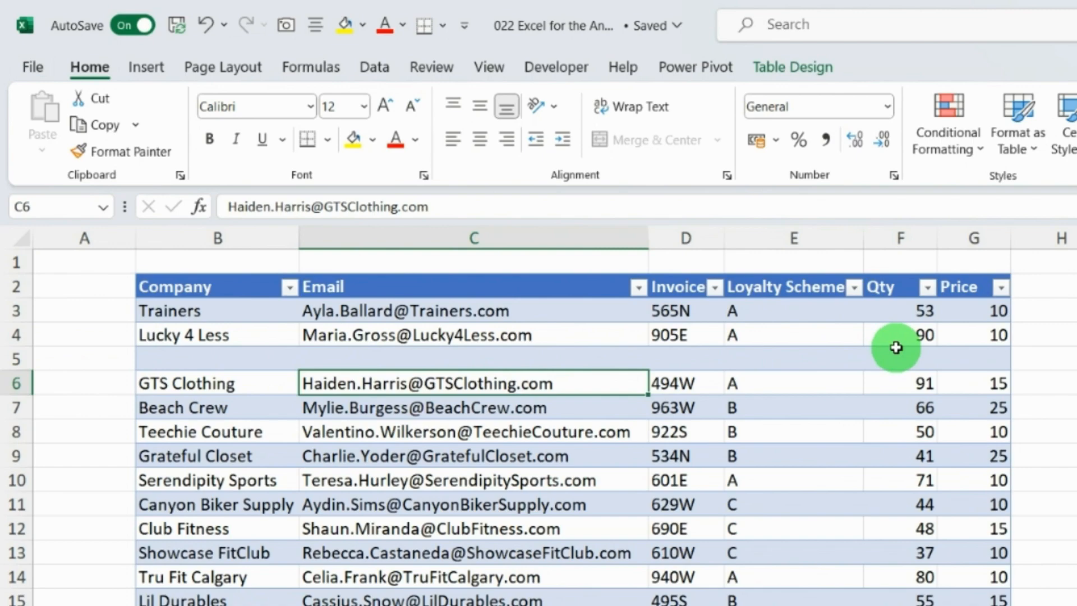
pyautogui.hotkey('ctrl', 'z')
pyautogui.click(572, 456)
pyautogui.scroll(-1, 675, 498)
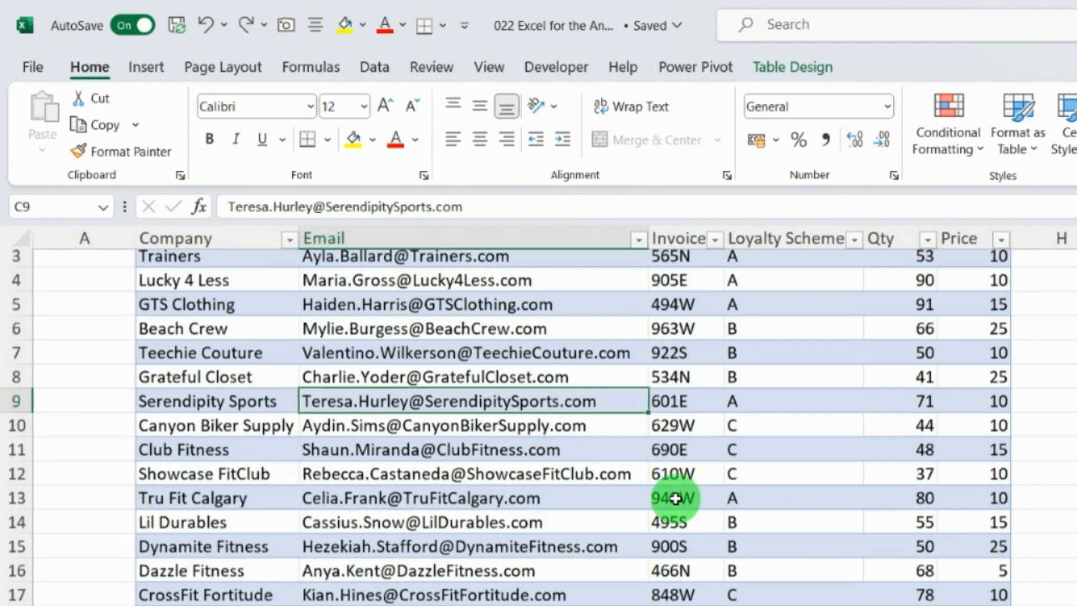
pyautogui.scroll(-3, 674, 499)
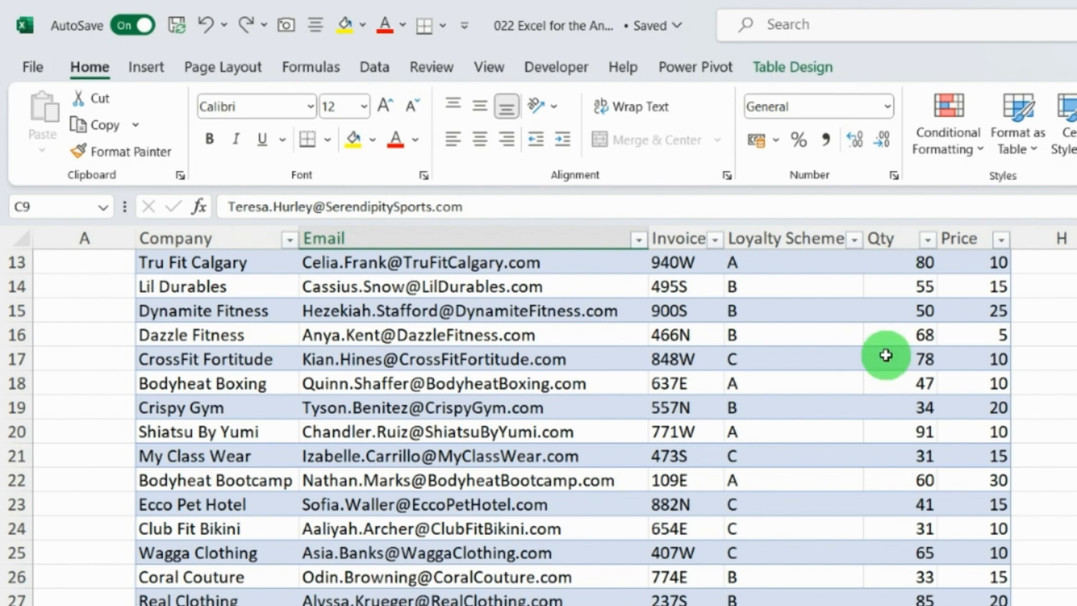
pyautogui.scroll(4, 829, 422)
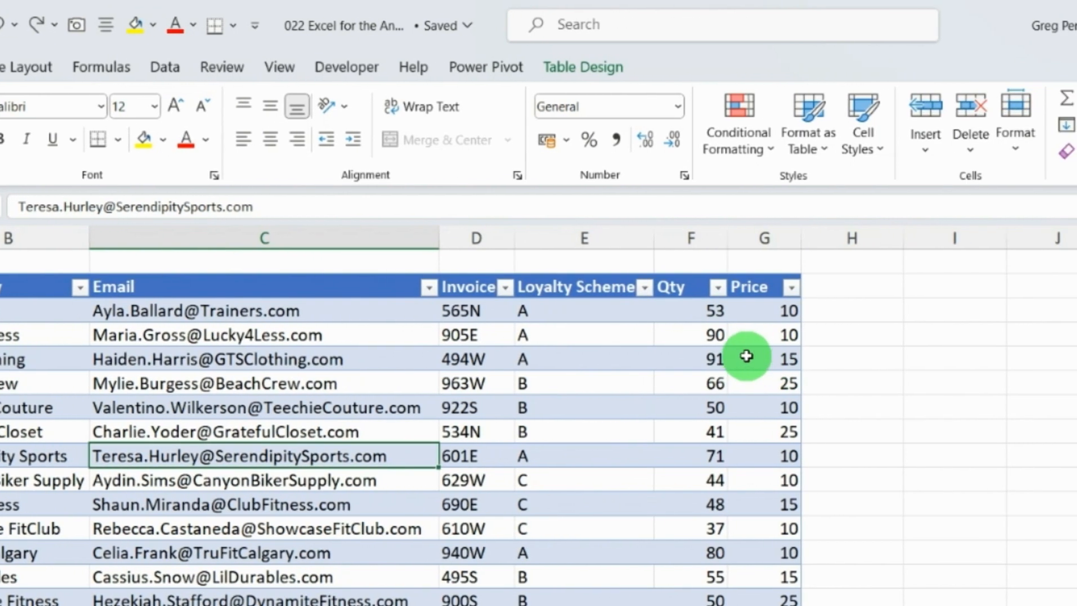
pyautogui.click(841, 286)
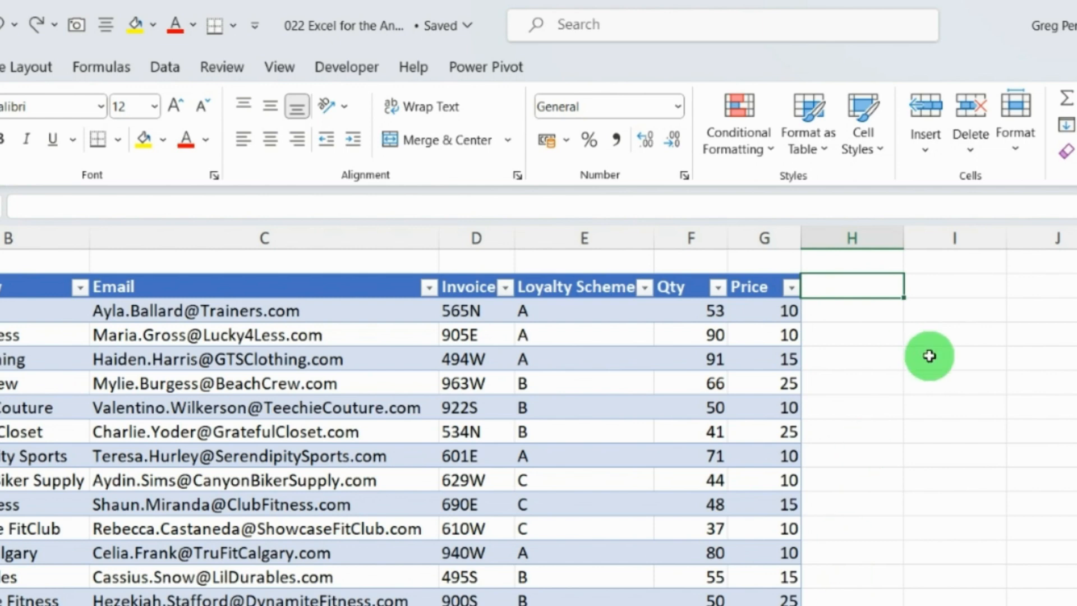
pyautogui.click(836, 311)
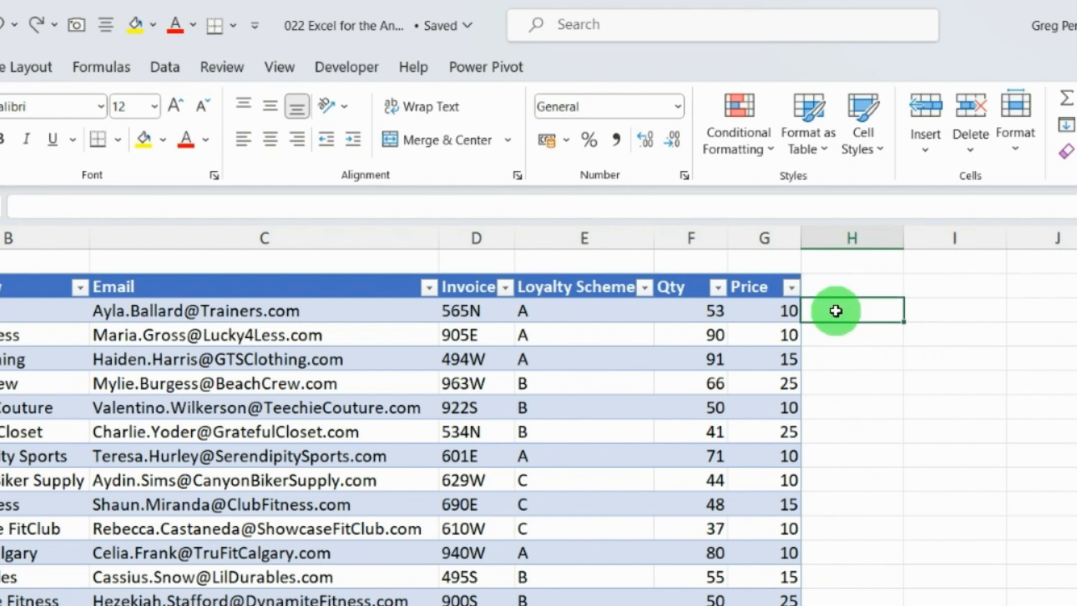
pyautogui.write('=')
pyautogui.press('Left')
pyautogui.press('Left')
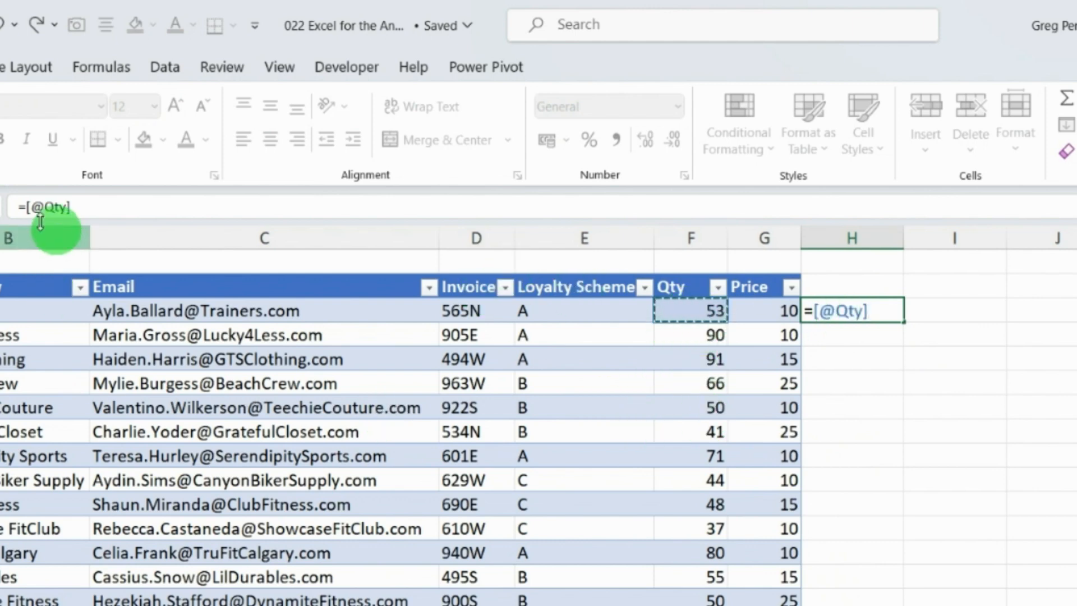
pyautogui.click(89, 205)
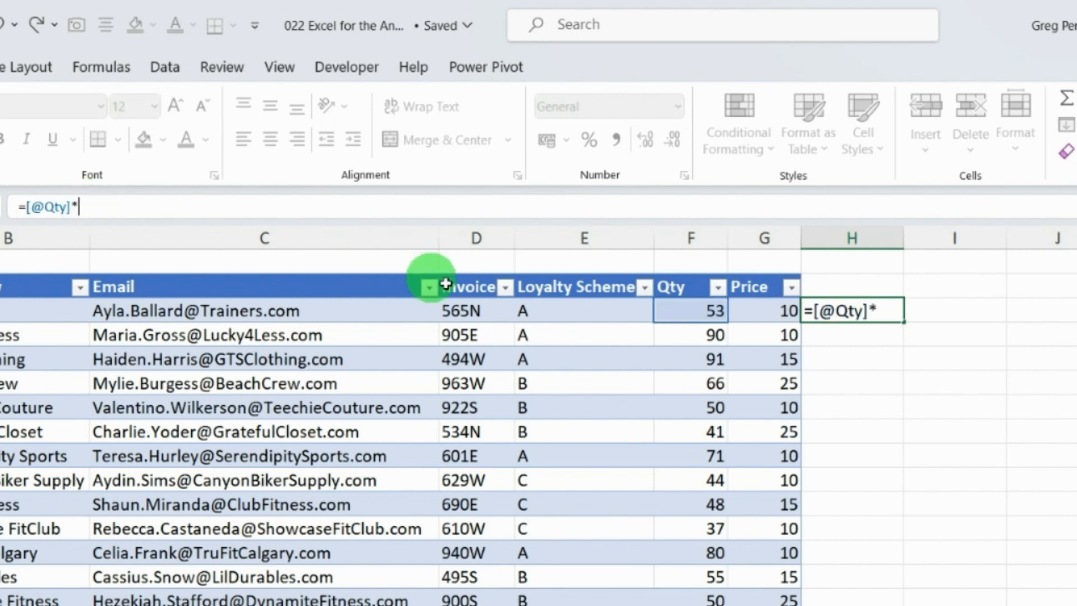
pyautogui.click(752, 310)
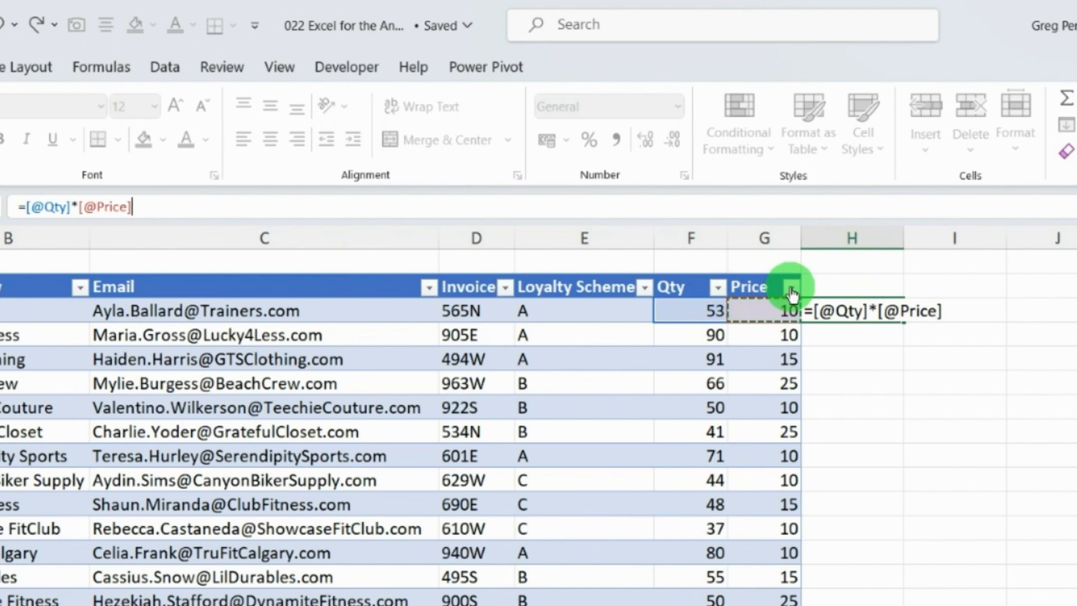
pyautogui.press('Return')
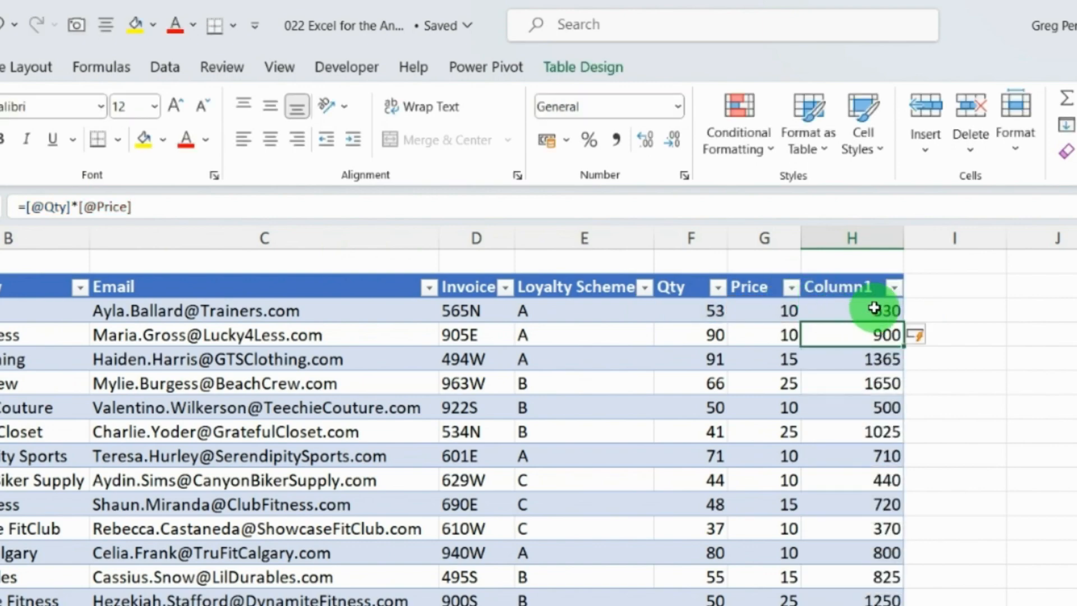
# Step: Rename the new calculated column's header to Sales
pyautogui.scroll(-4, 873, 308)
pyautogui.scroll(4, 853, 309)
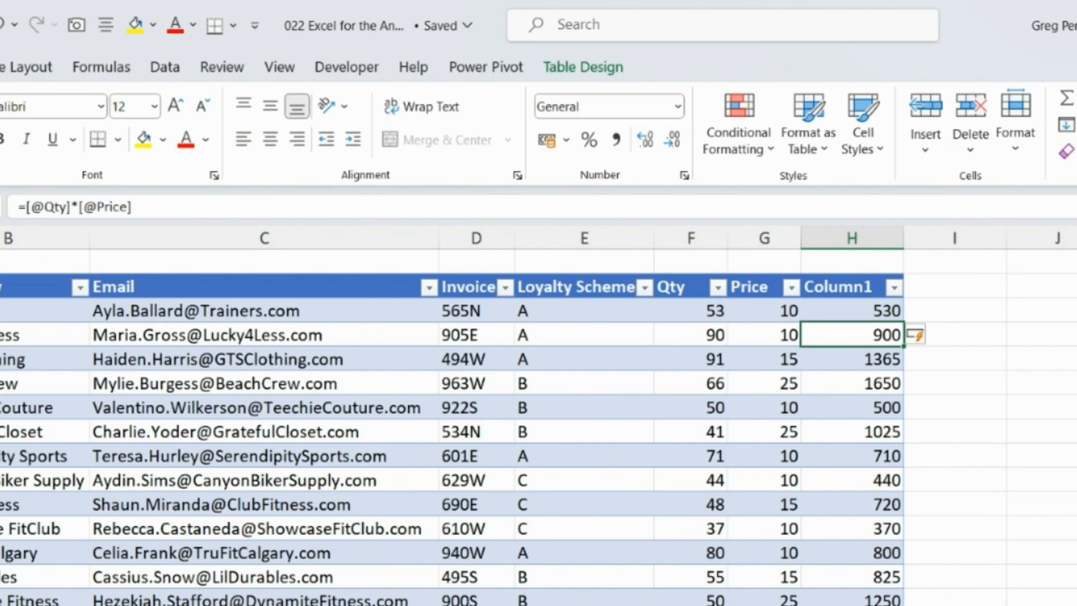
pyautogui.click(853, 288)
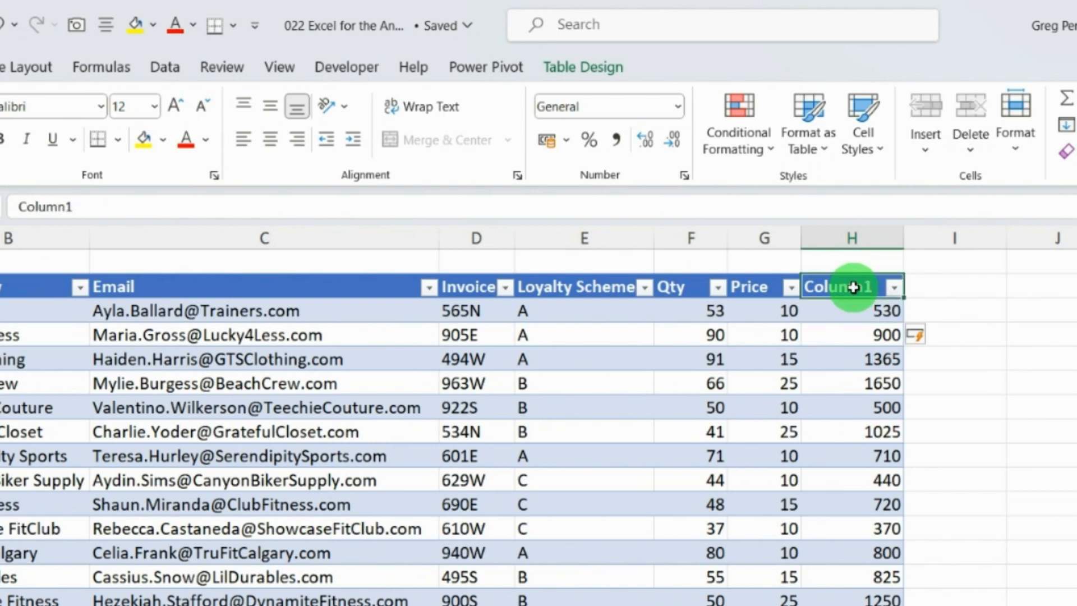
pyautogui.write('Sales')
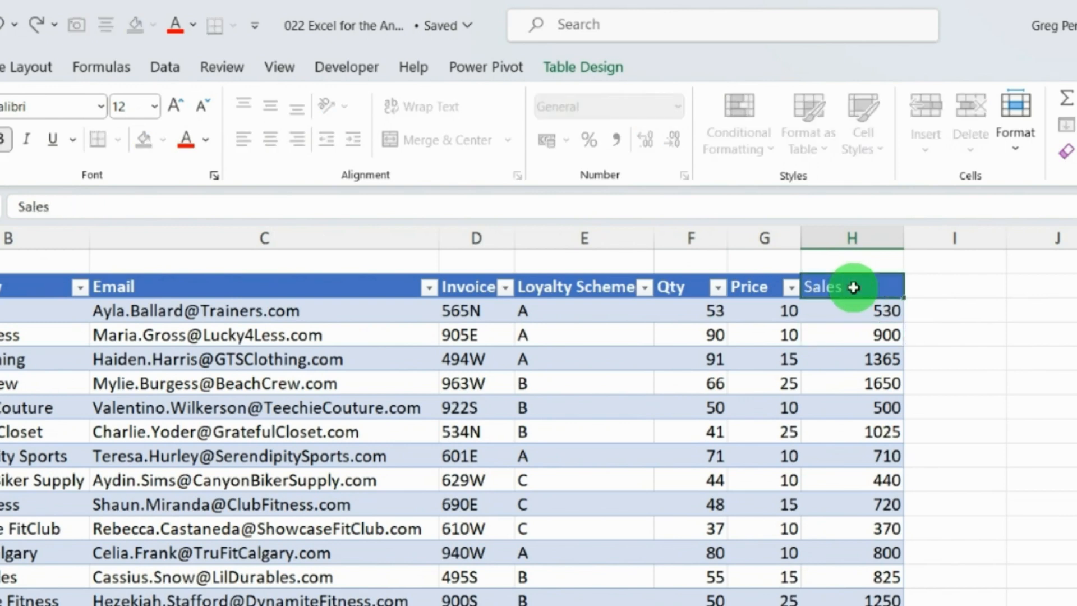
pyautogui.click(867, 308)
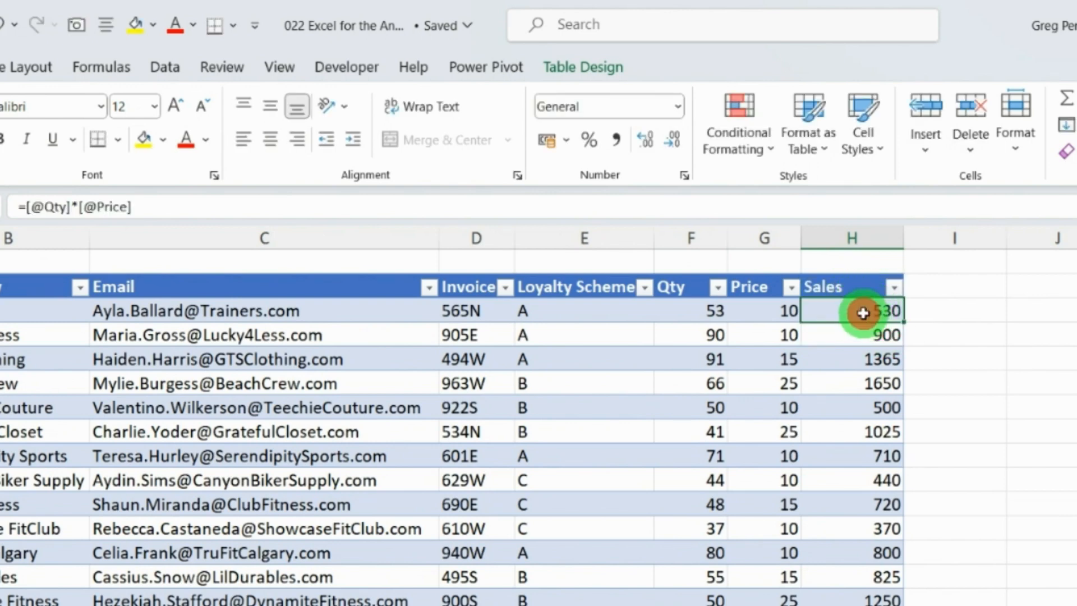
pyautogui.click(27, 207)
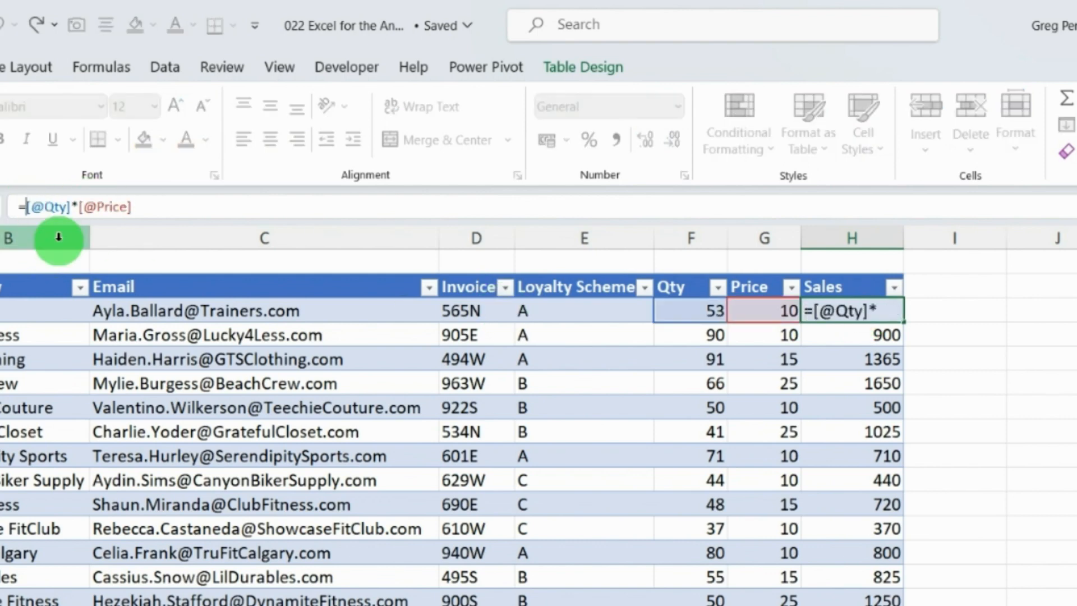
pyautogui.write('(')
pyautogui.click(163, 210)
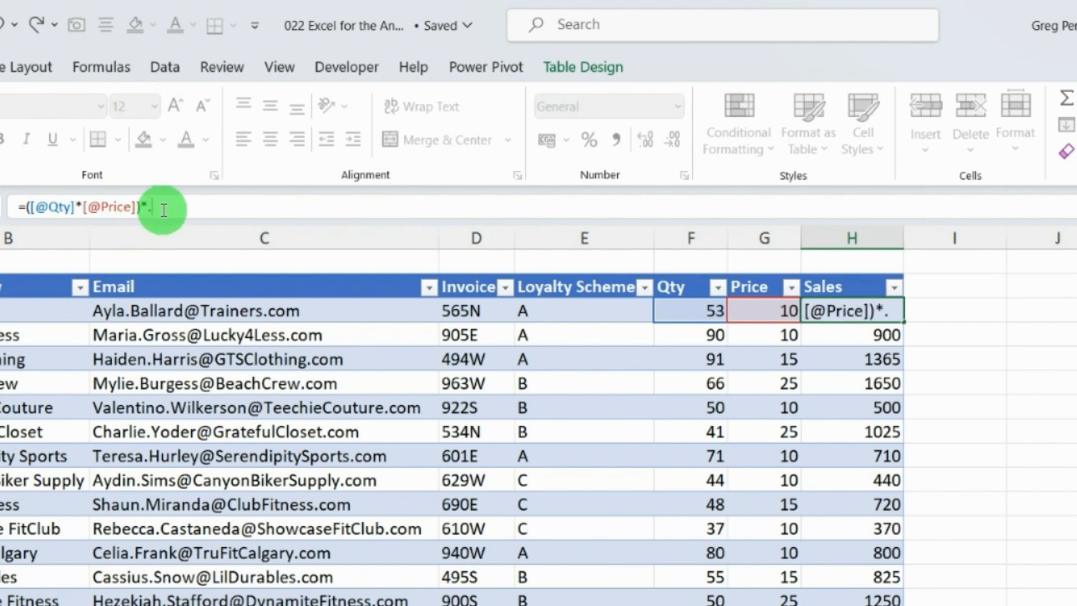
pyautogui.press('Return')
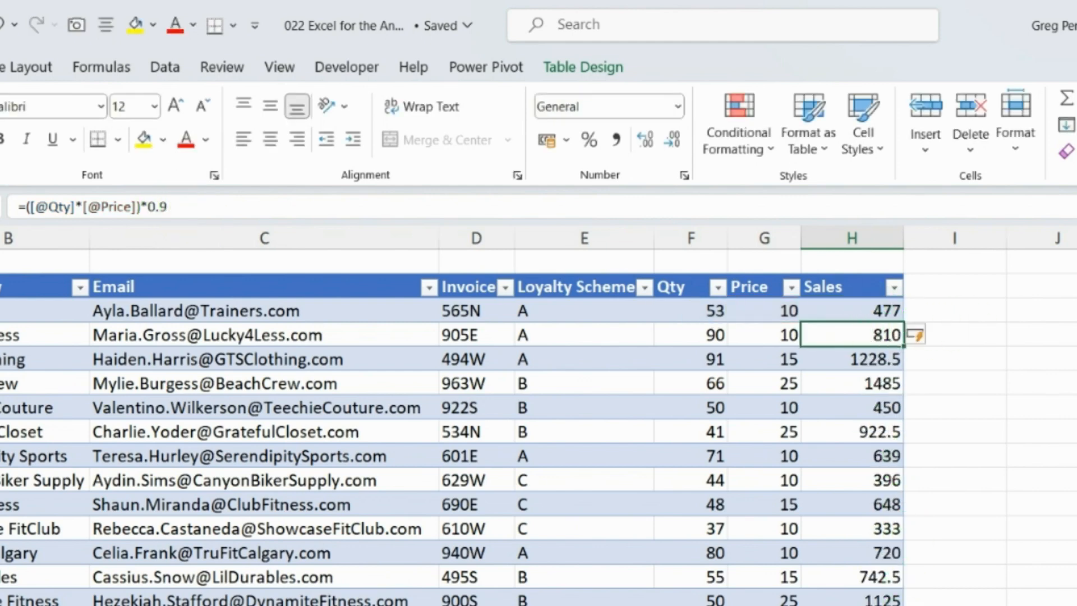
# Step: Total the table's Qty column in cell J3 with =SUM(Table3[Qty]) using a structured reference
pyautogui.click(1034, 308)
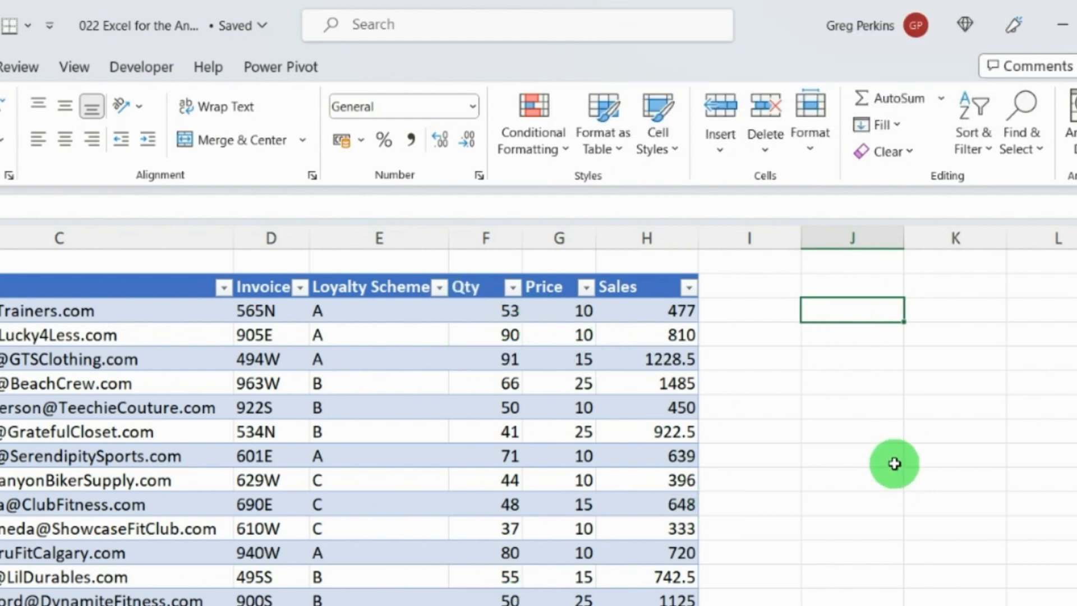
pyautogui.write('=sum(')
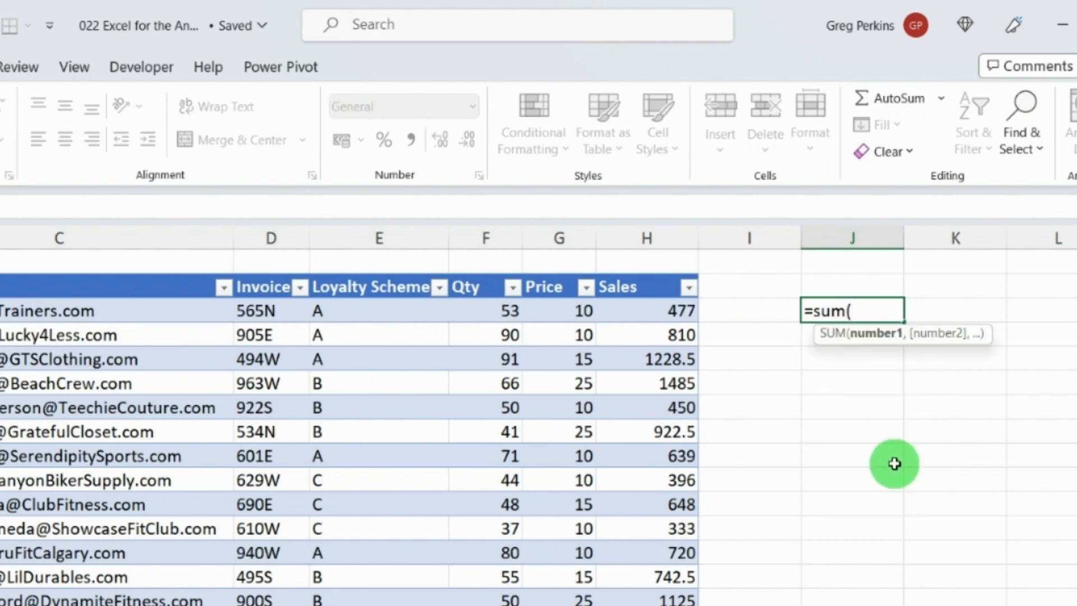
pyautogui.click(494, 337)
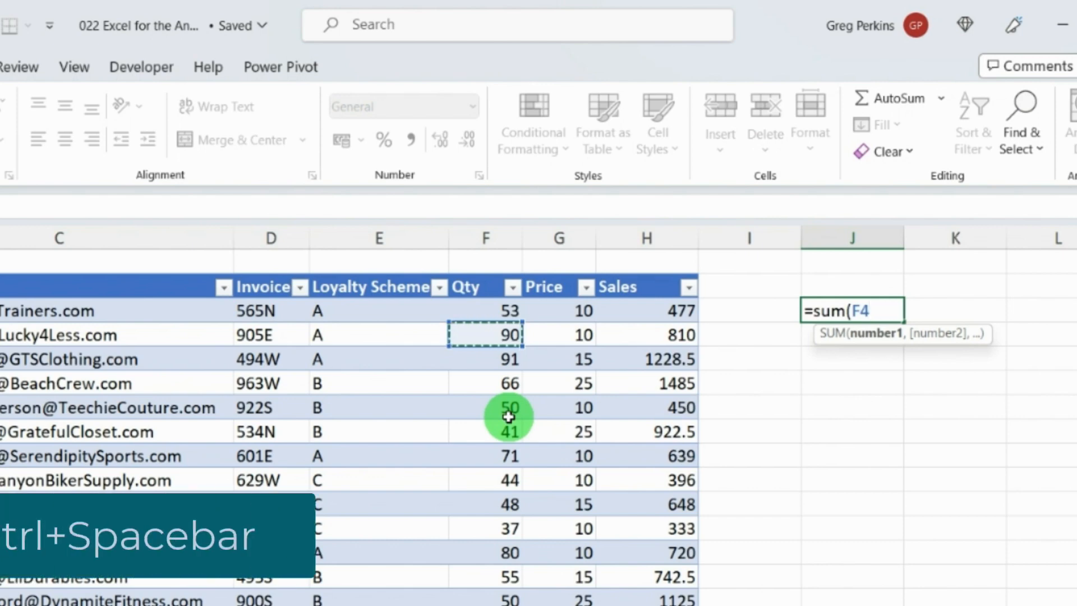
pyautogui.hotkey('ctrl', 'space')
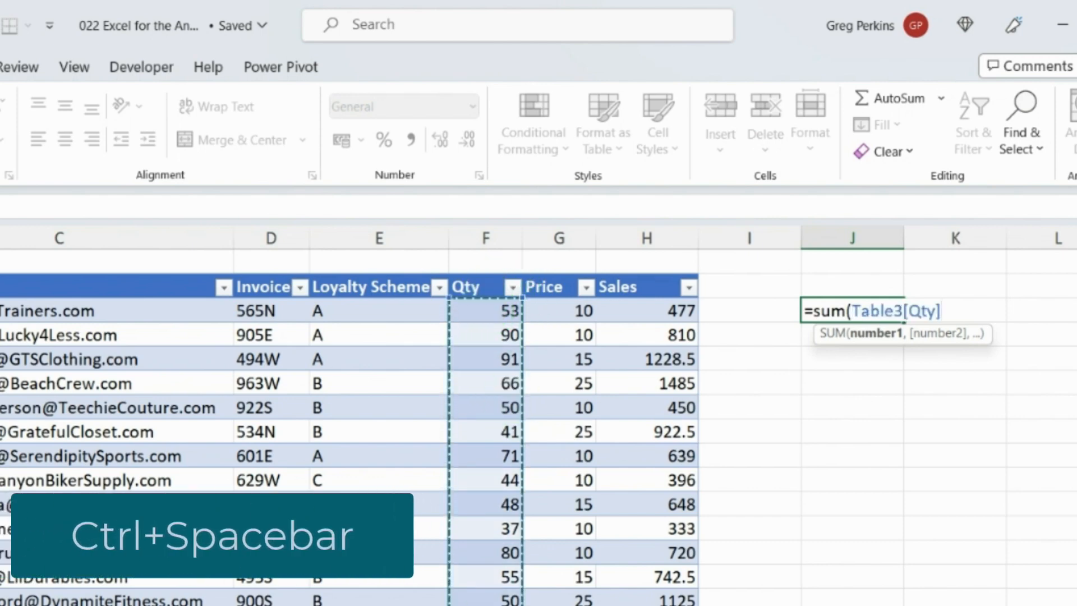
pyautogui.write(')')
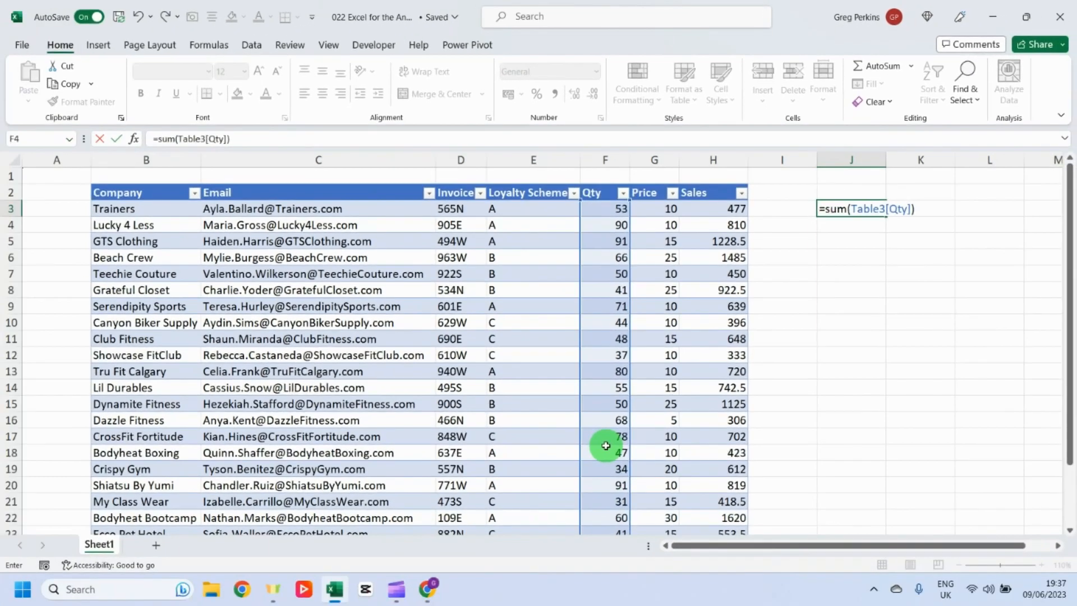
pyautogui.click(860, 205)
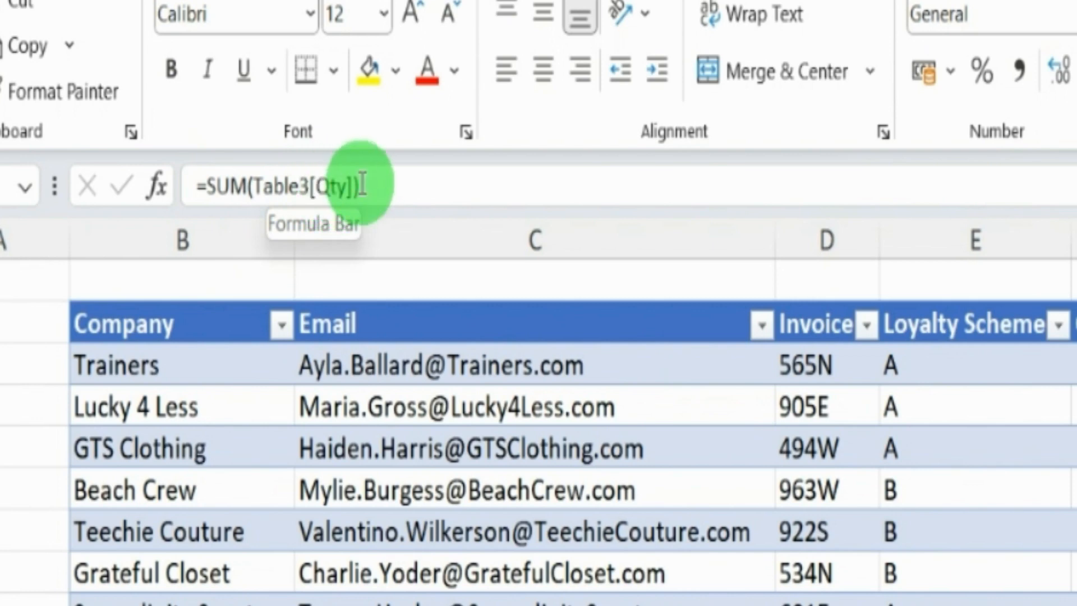
# Step: Rename the table to TblSales
pyautogui.click(673, 501)
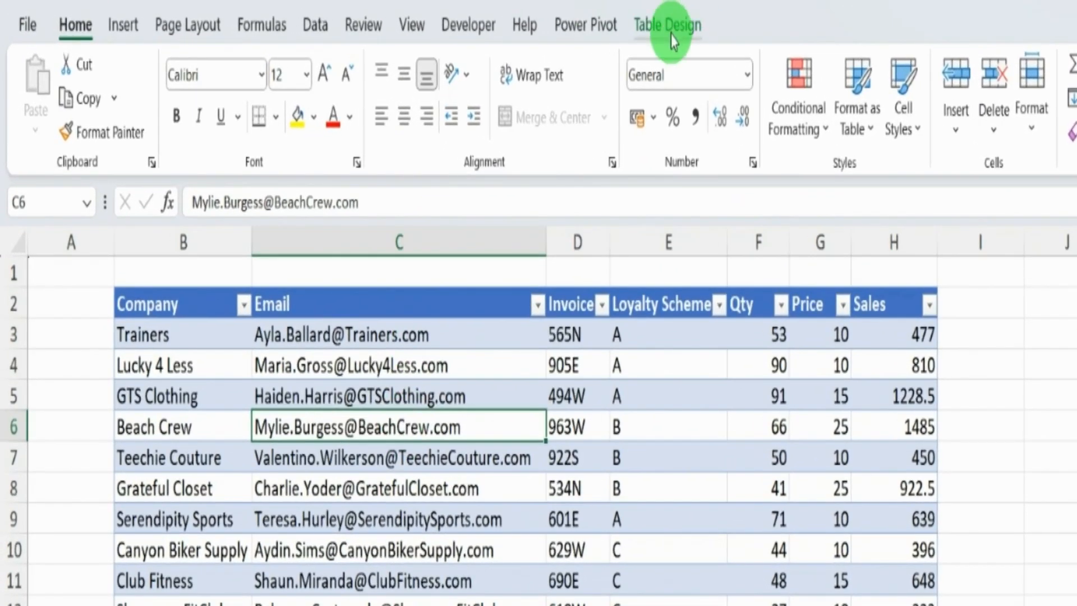
pyautogui.click(671, 35)
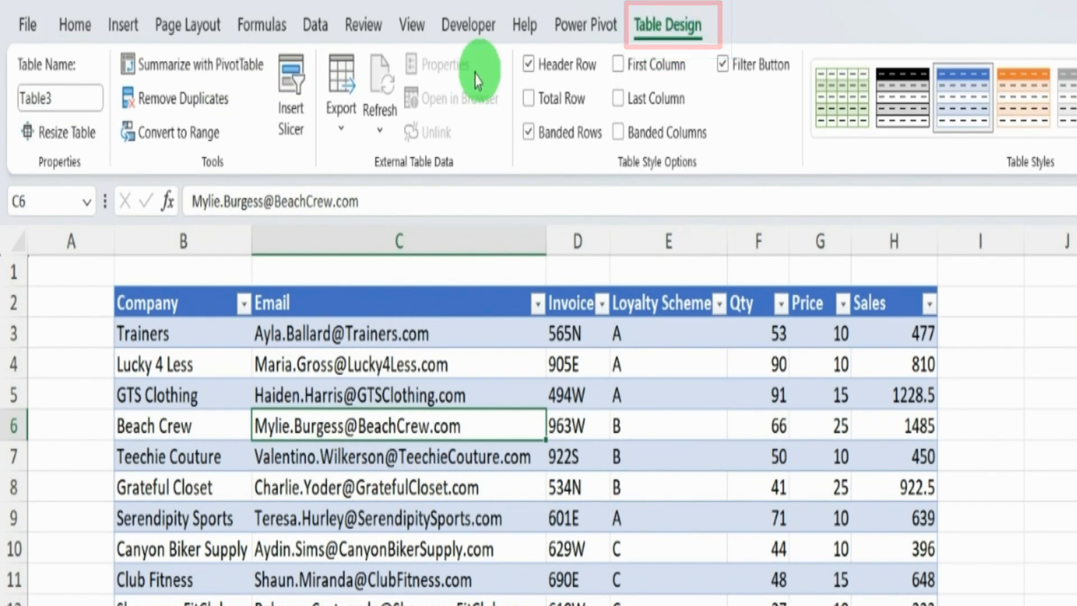
pyautogui.click(73, 99)
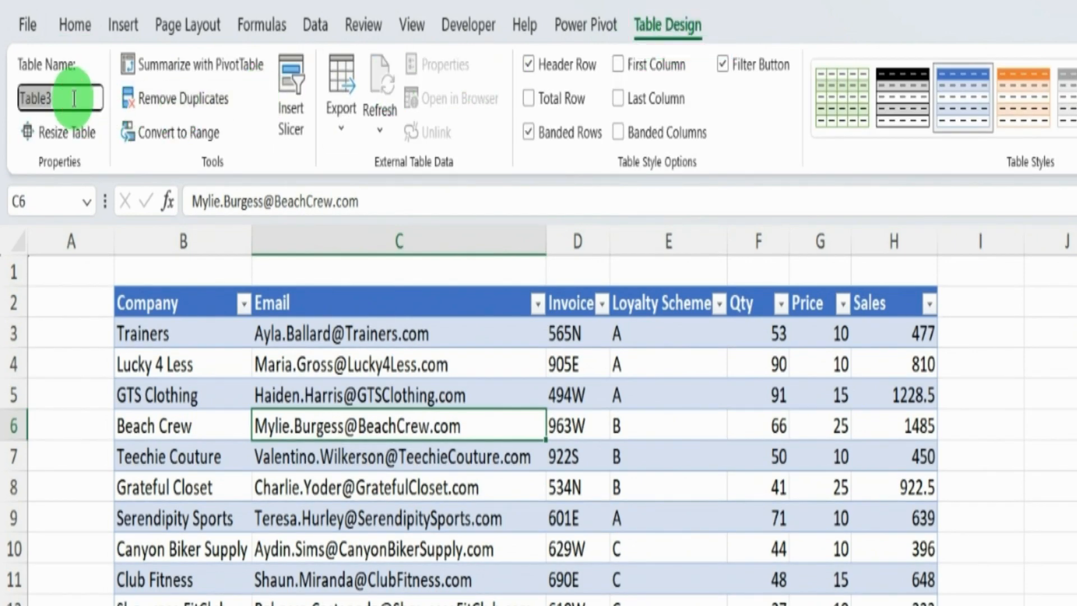
pyautogui.press('BackSpace')
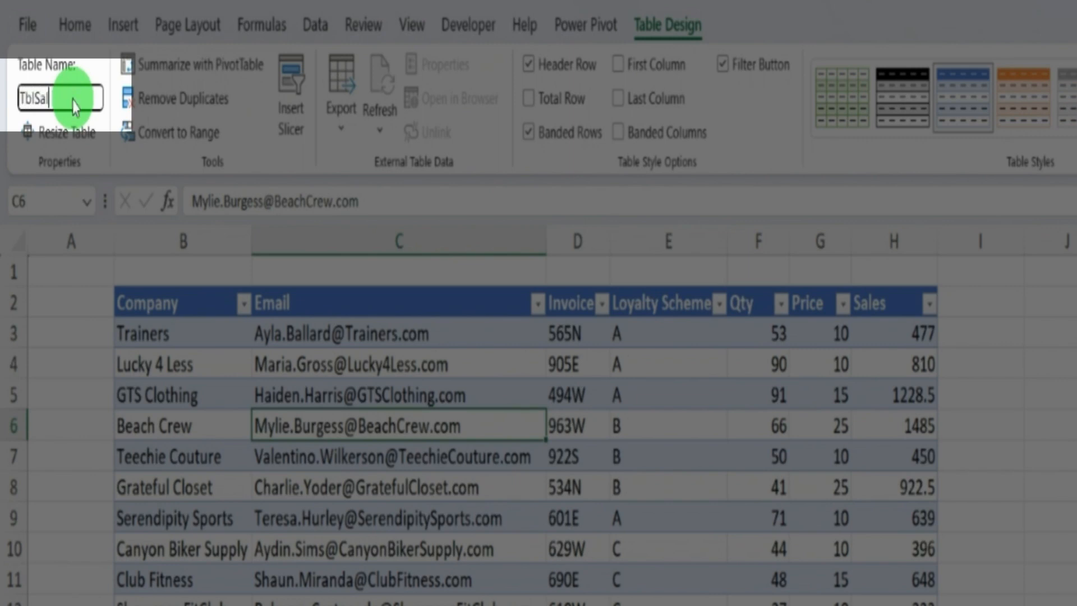
pyautogui.press('Return')
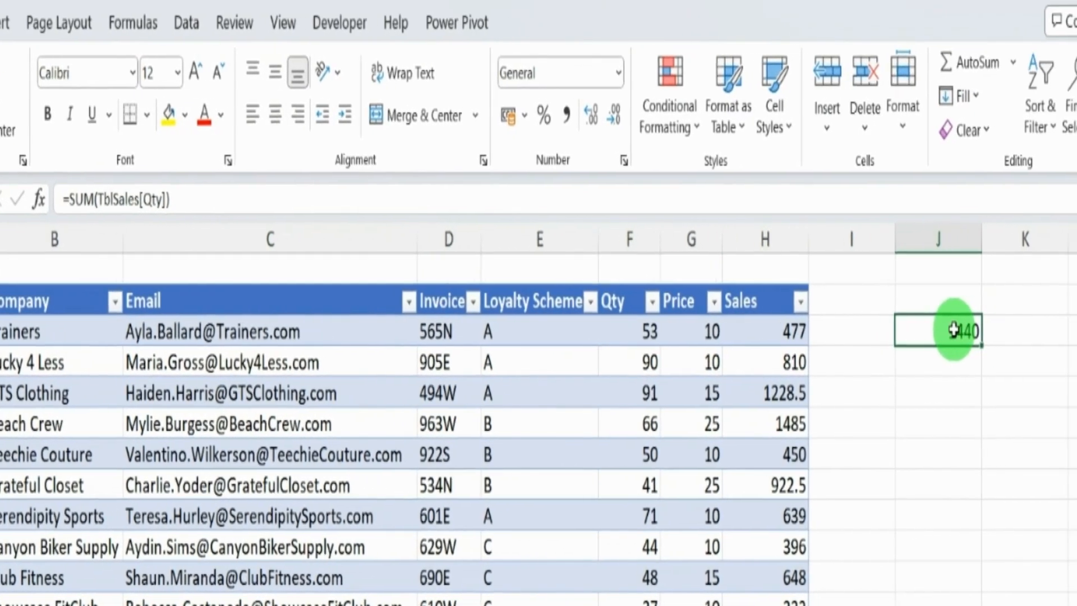
pyautogui.hotkey('ctrl', 'Return')
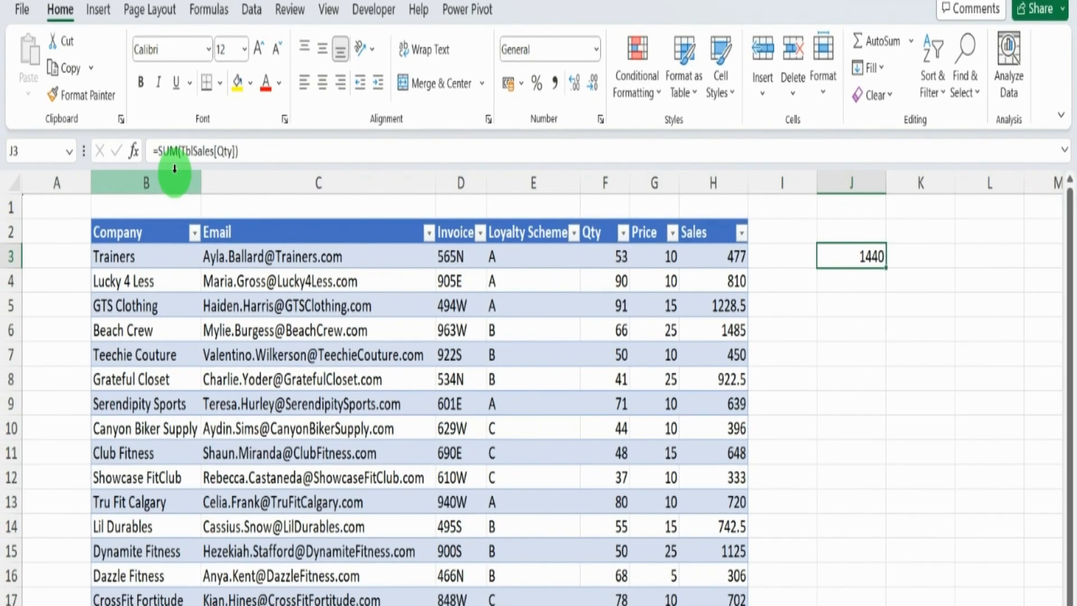
# Step: Browse the Get Data import options from file sources without choosing one
pyautogui.click(533, 348)
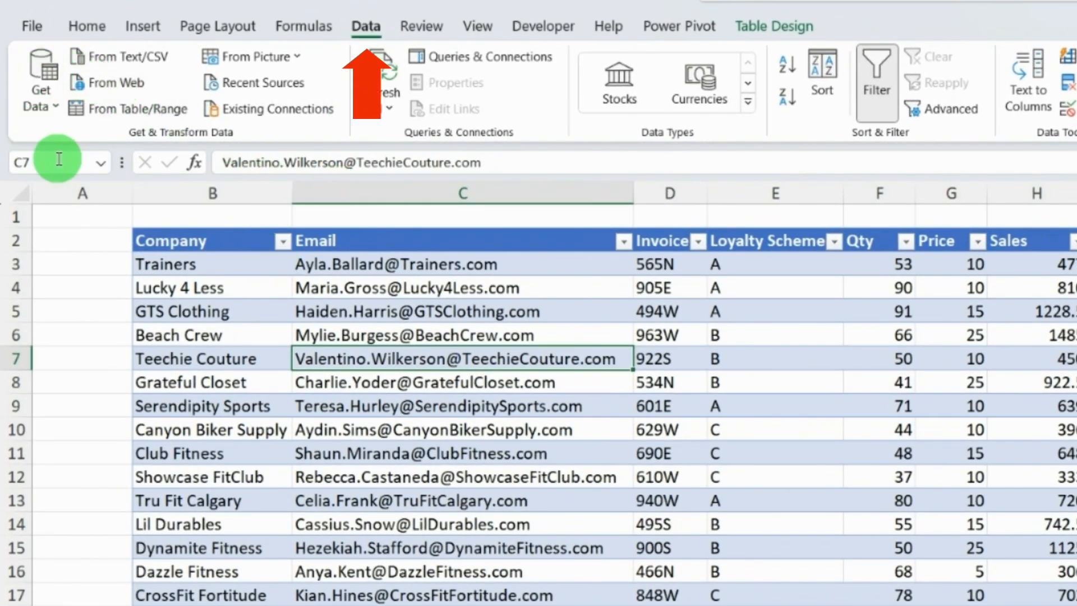
pyautogui.click(59, 102)
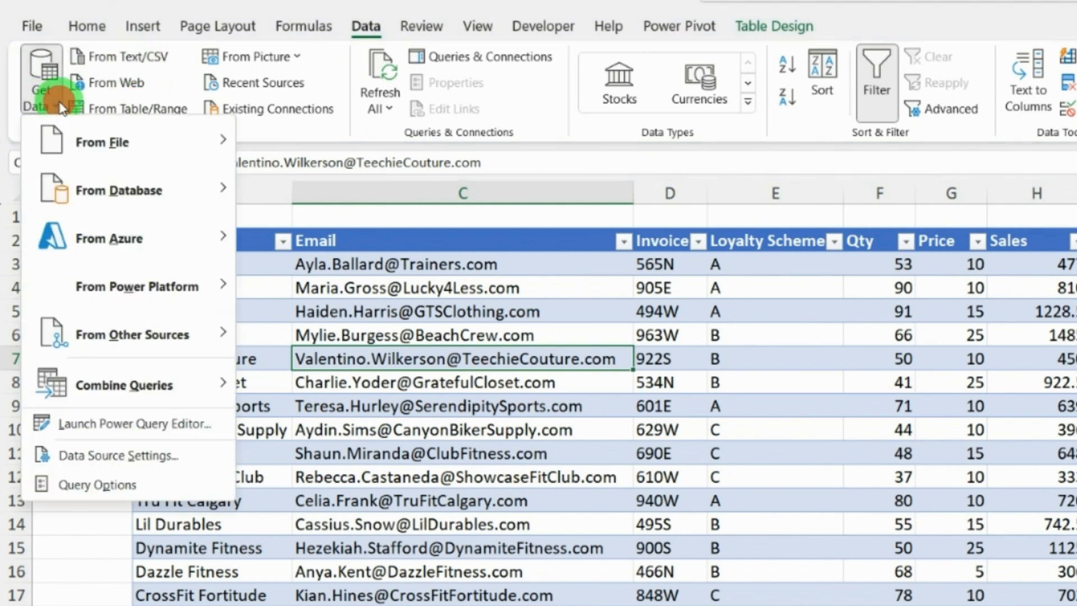
pyautogui.moveTo(134, 147)
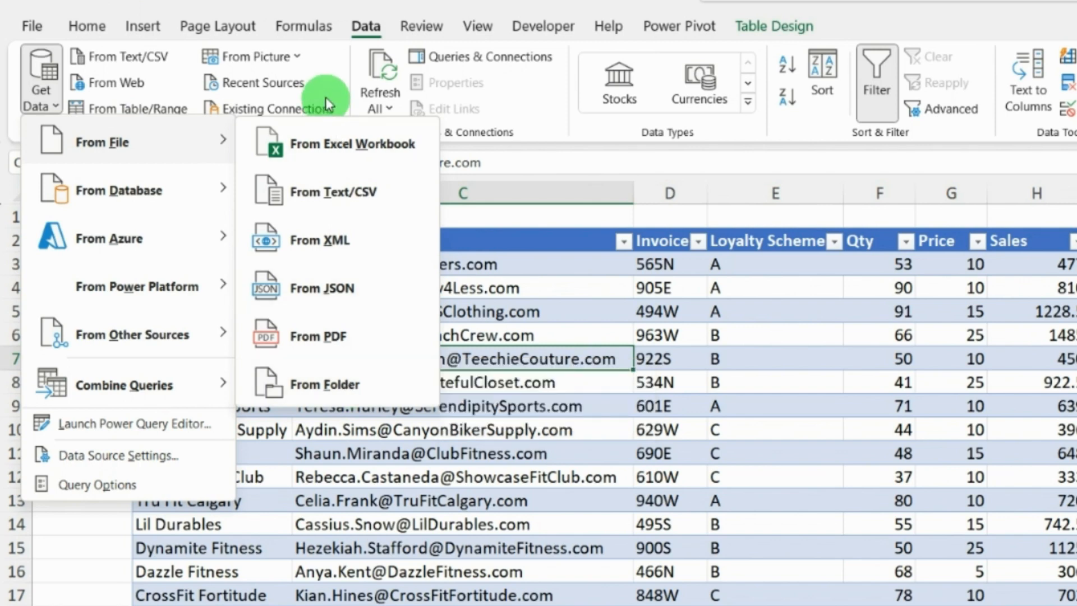
pyautogui.click(505, 288)
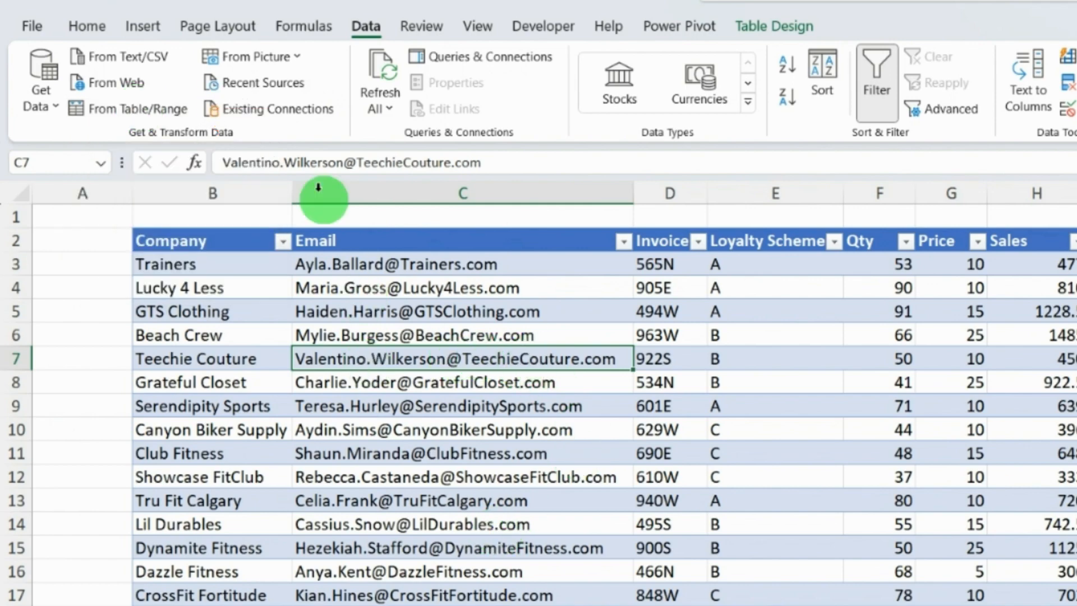
# Step: Load the table into the Power Query Editor and duplicate its Email column
pyautogui.click(143, 113)
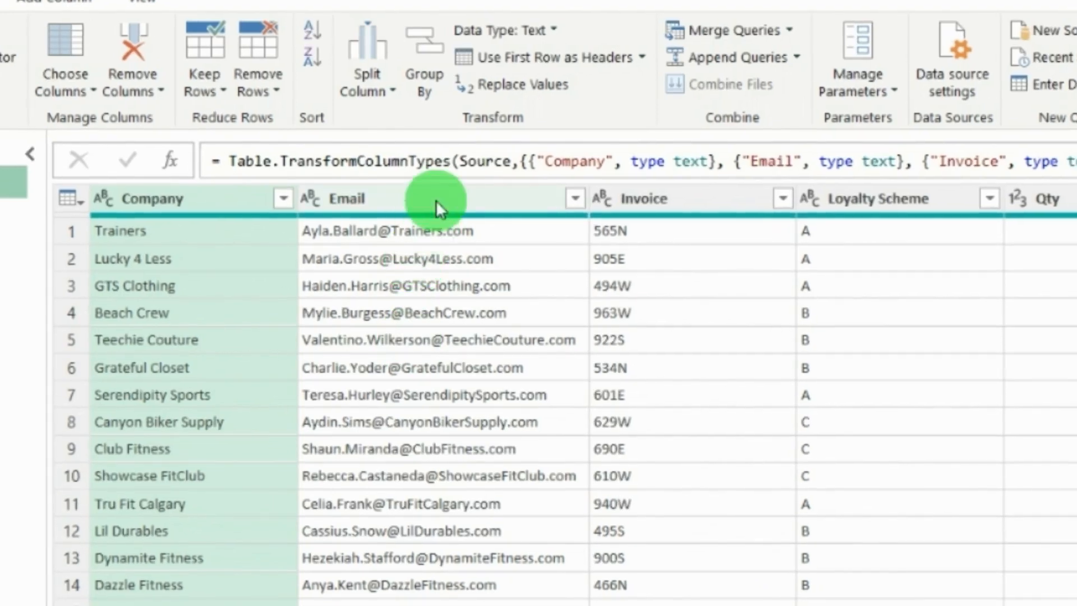
pyautogui.click(387, 134)
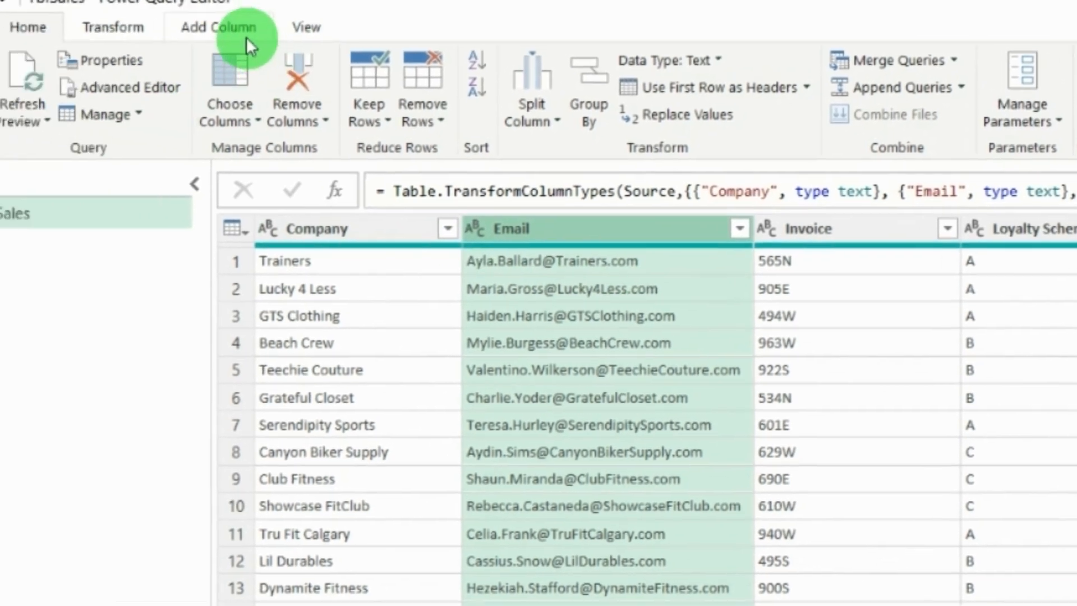
pyautogui.click(60, 1)
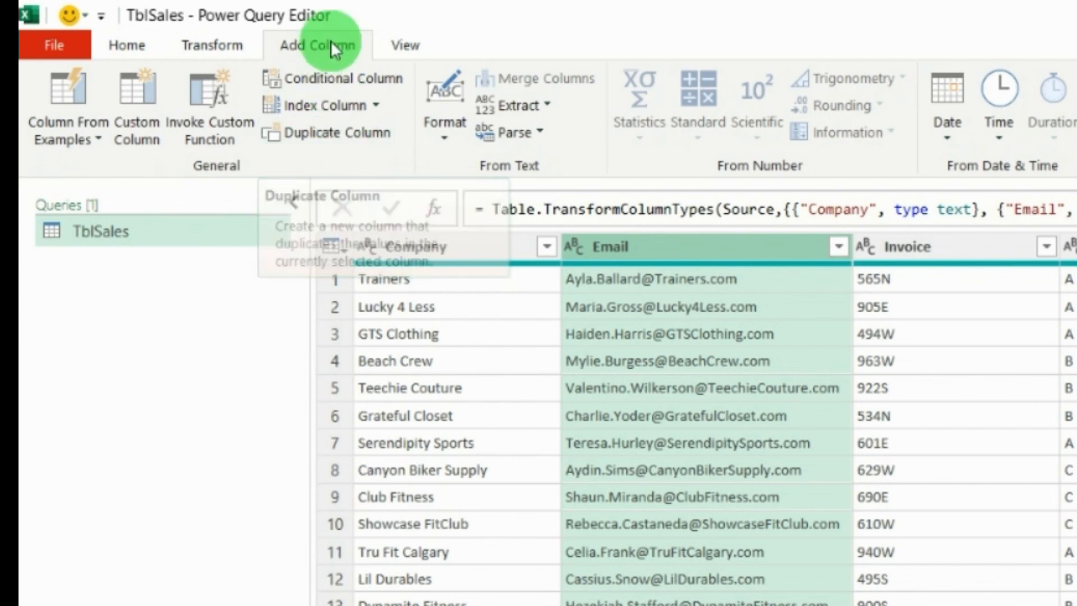
pyautogui.click(351, 139)
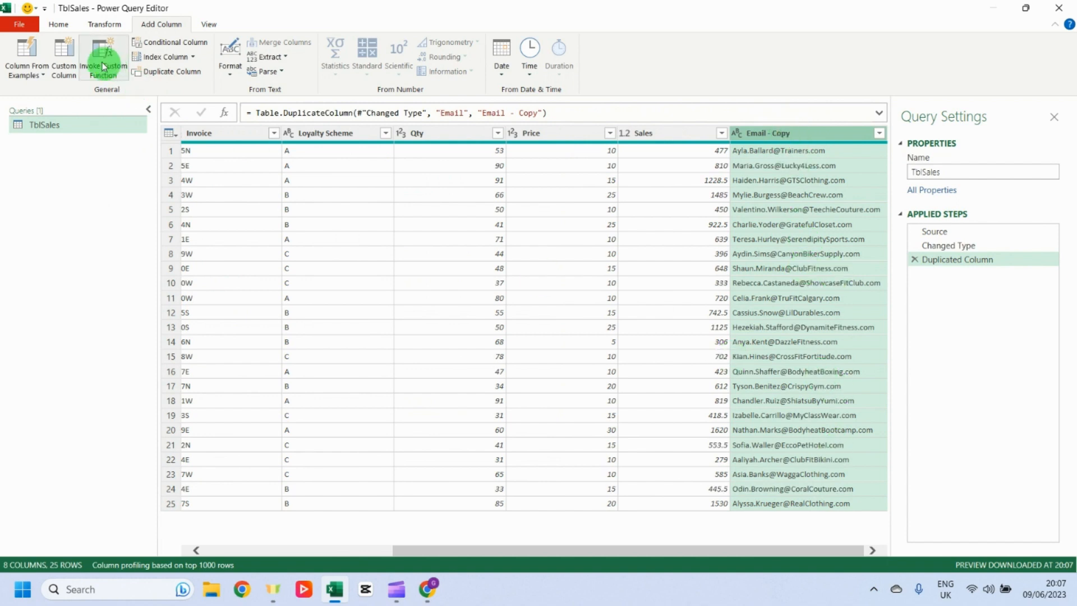
# Step: Split the copied Email column by the custom delimiter @ at each occurrence
pyautogui.click(58, 24)
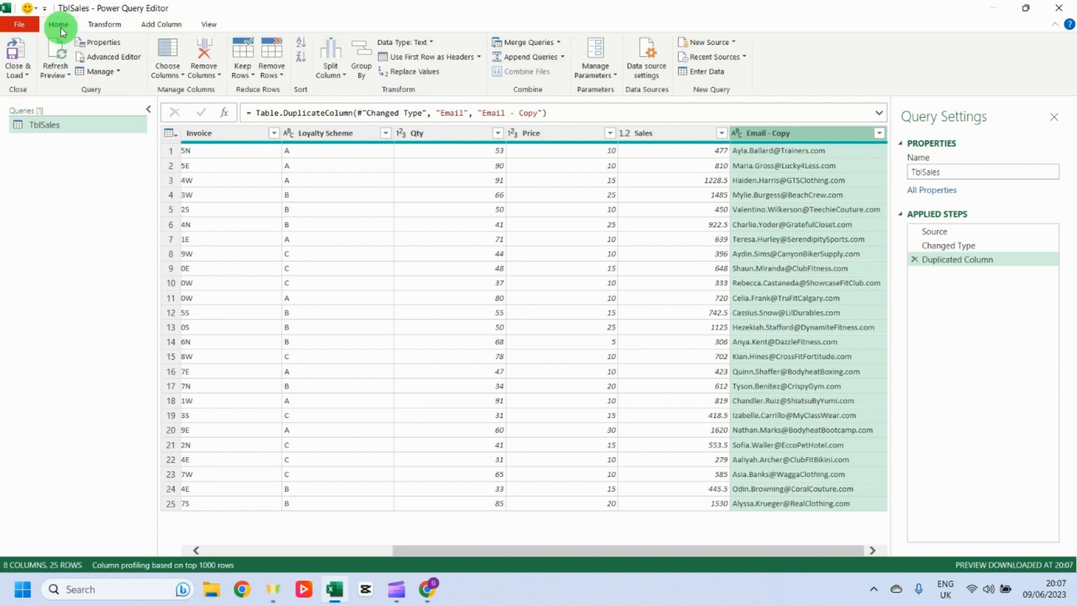
pyautogui.click(346, 78)
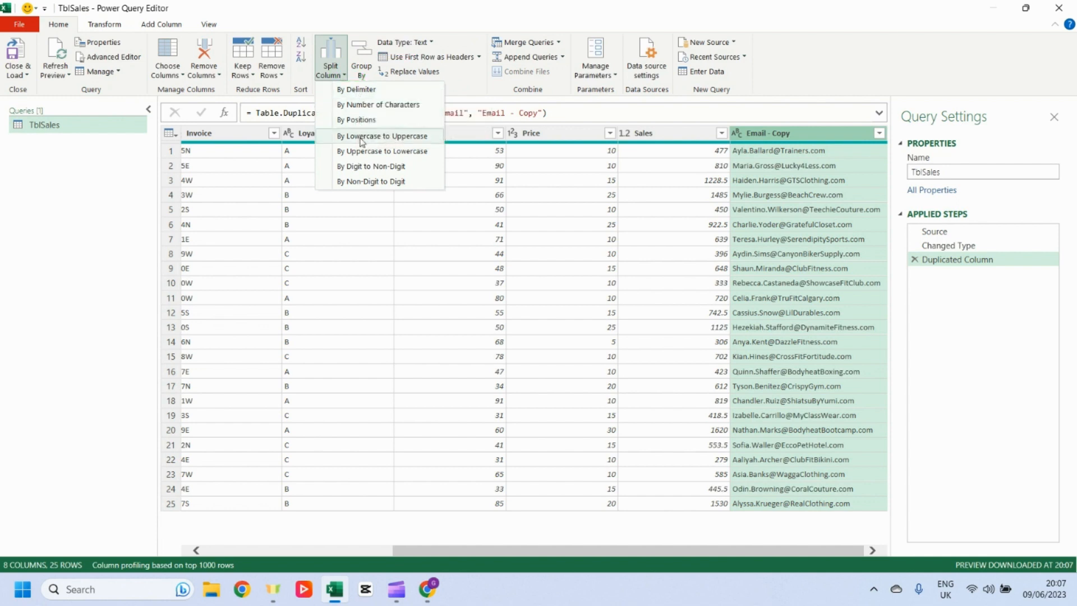
pyautogui.click(365, 90)
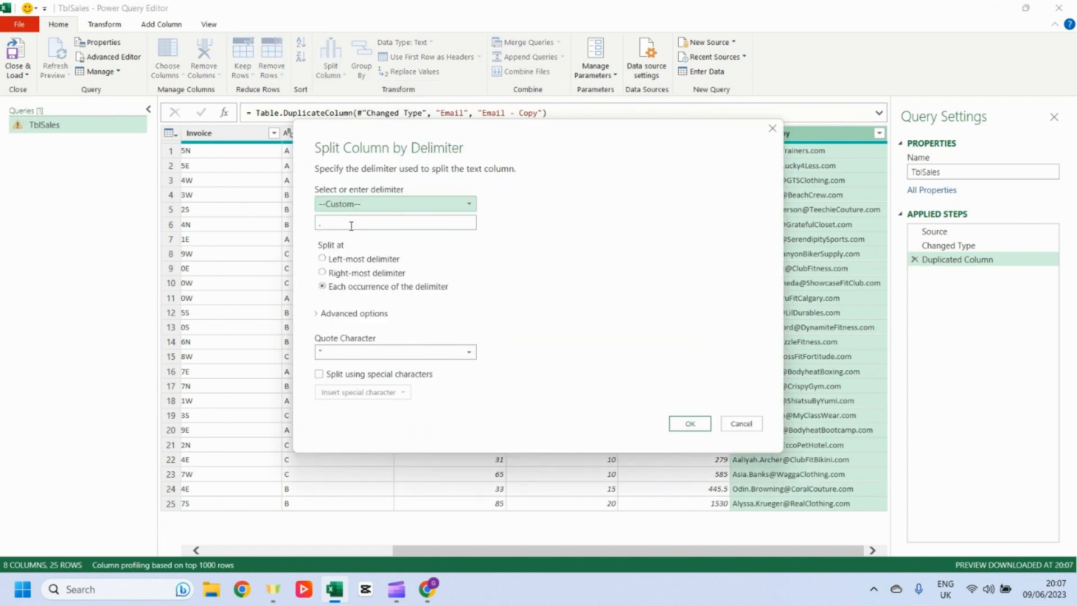
pyautogui.click(338, 224)
pyautogui.write('@')
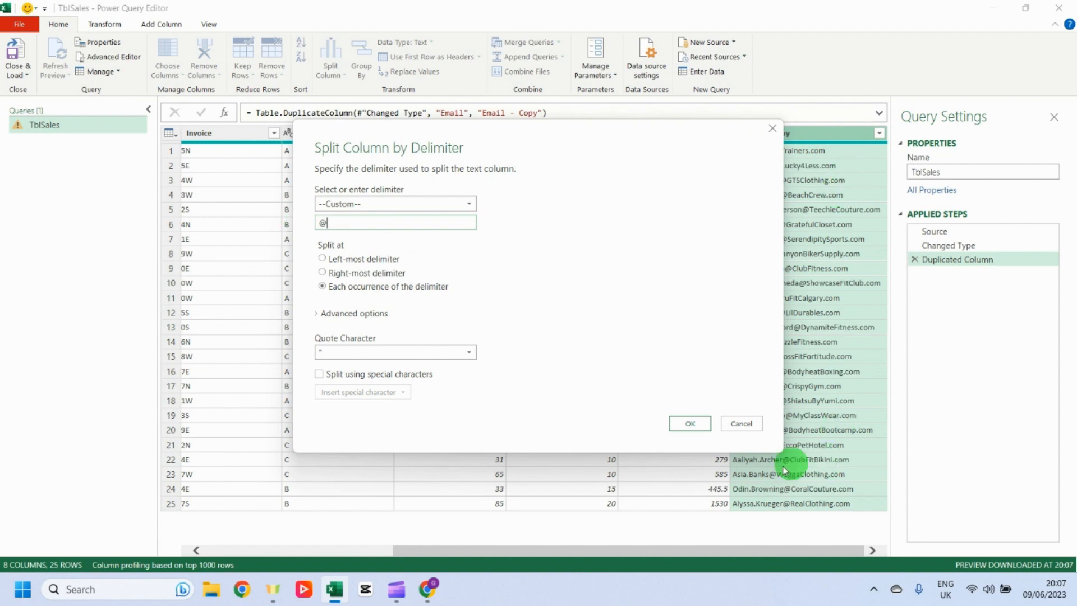
pyautogui.click(699, 425)
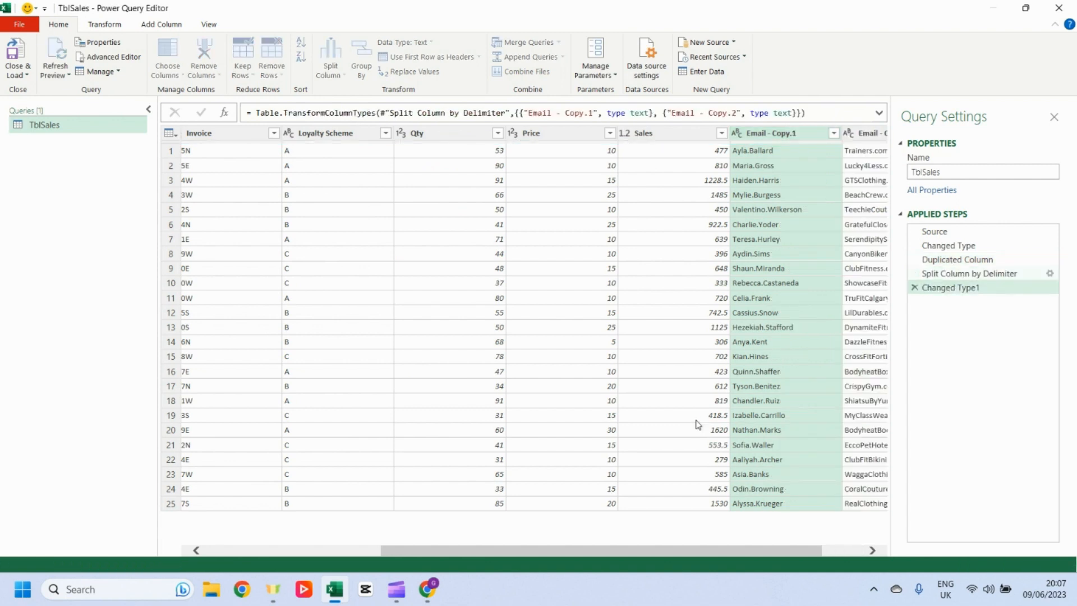
# Step: Remove the Email - Copy.2 domain column
pyautogui.hscroll(2, 746, 551)
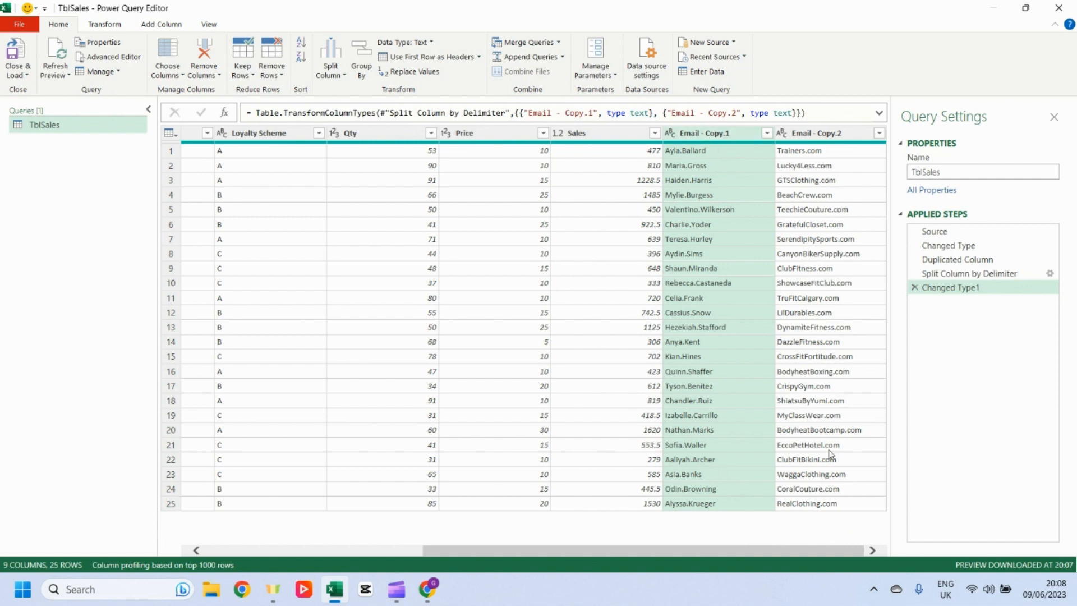
pyautogui.click(814, 138)
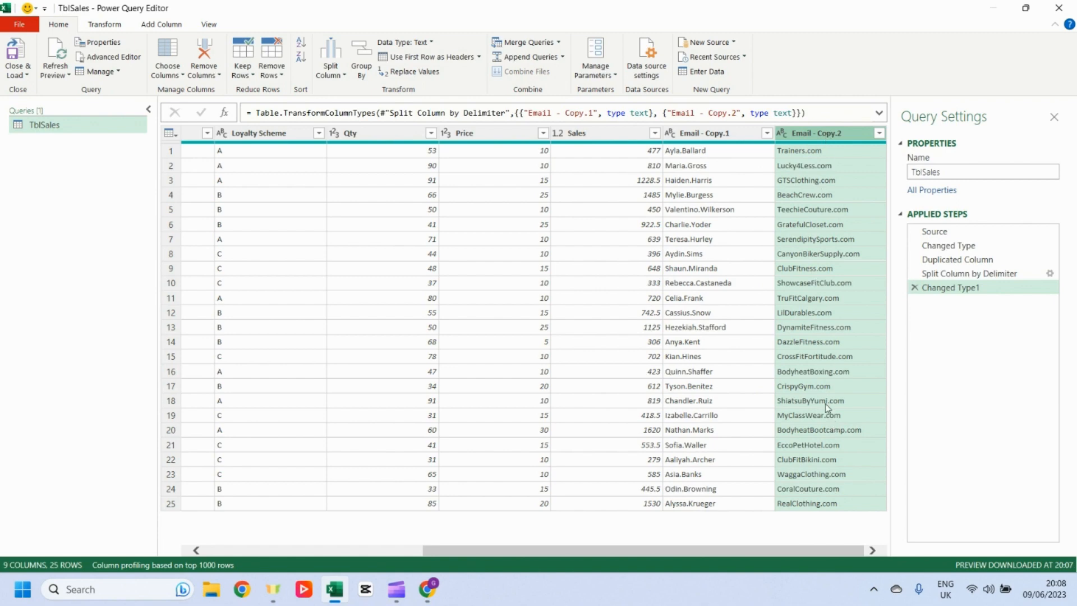
pyautogui.click(205, 51)
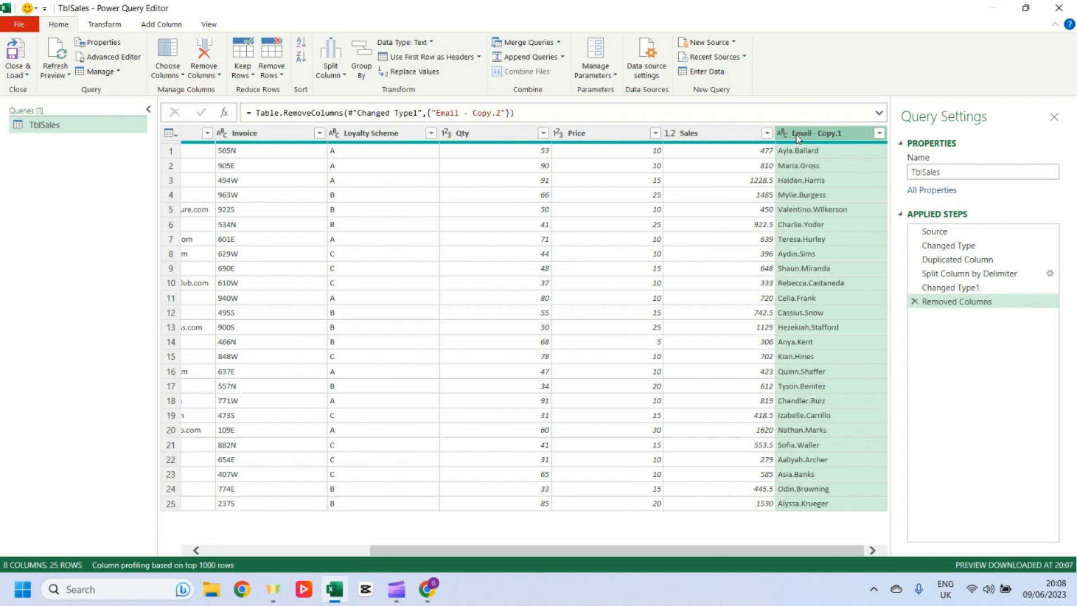
# Step: Split the Email - Copy.1 column by the custom delimiter . at each occurrence
pyautogui.click(330, 66)
pyautogui.click(354, 88)
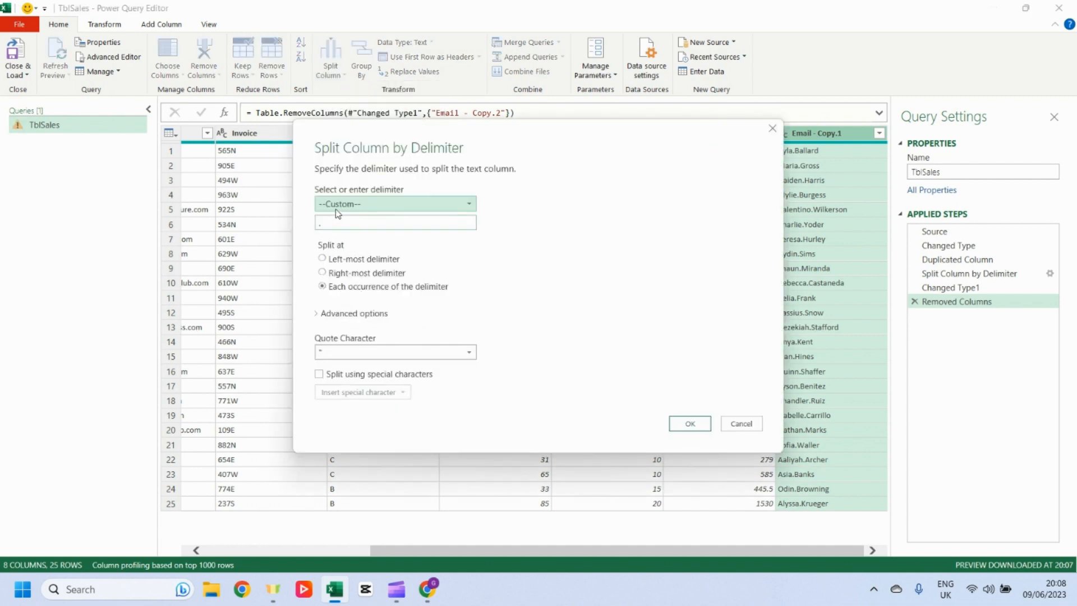
pyautogui.click(324, 226)
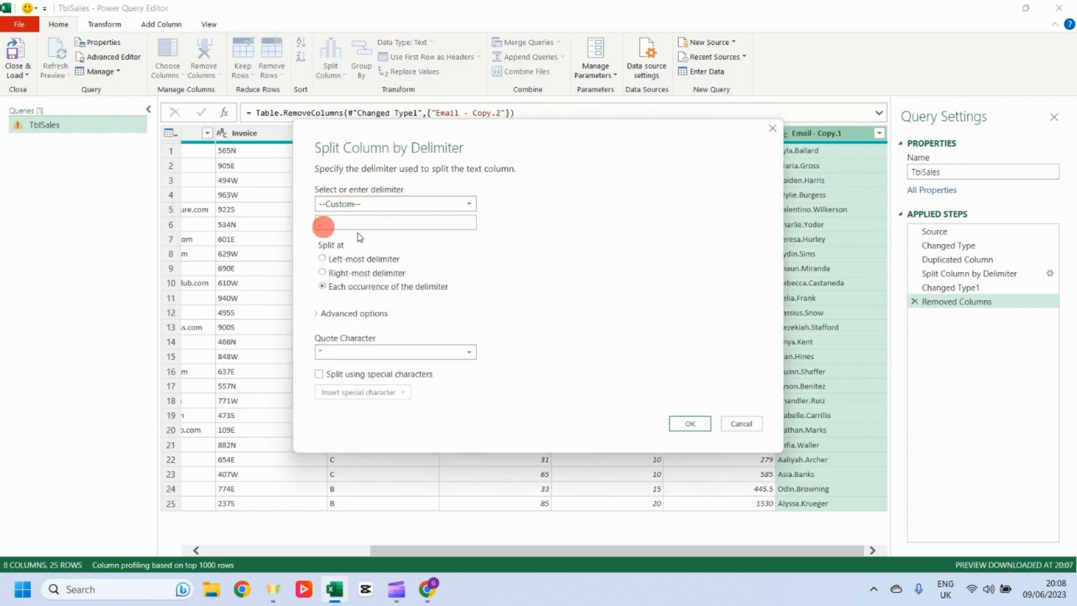
pyautogui.write('.')
pyautogui.click(696, 423)
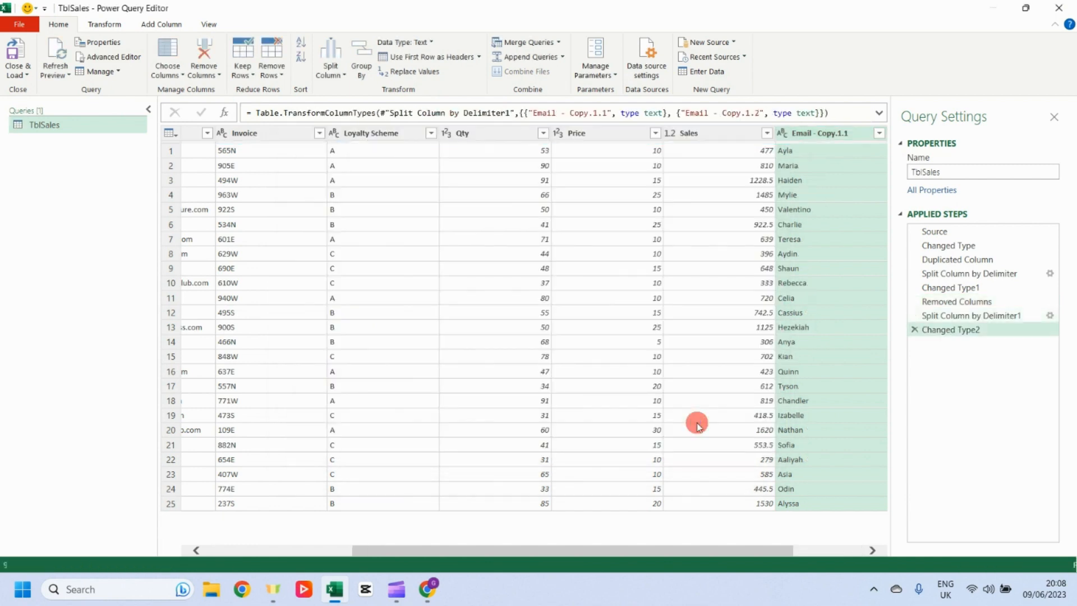
# Step: Rename the two split columns First Name and Surname
pyautogui.hscroll(2, 689, 549)
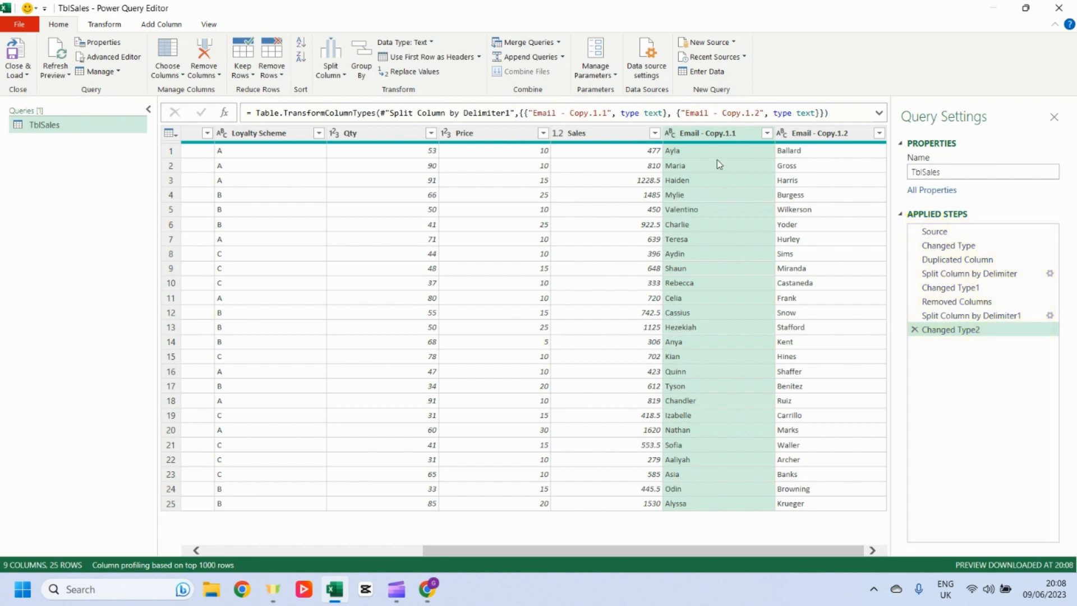
pyautogui.doubleClick(723, 135)
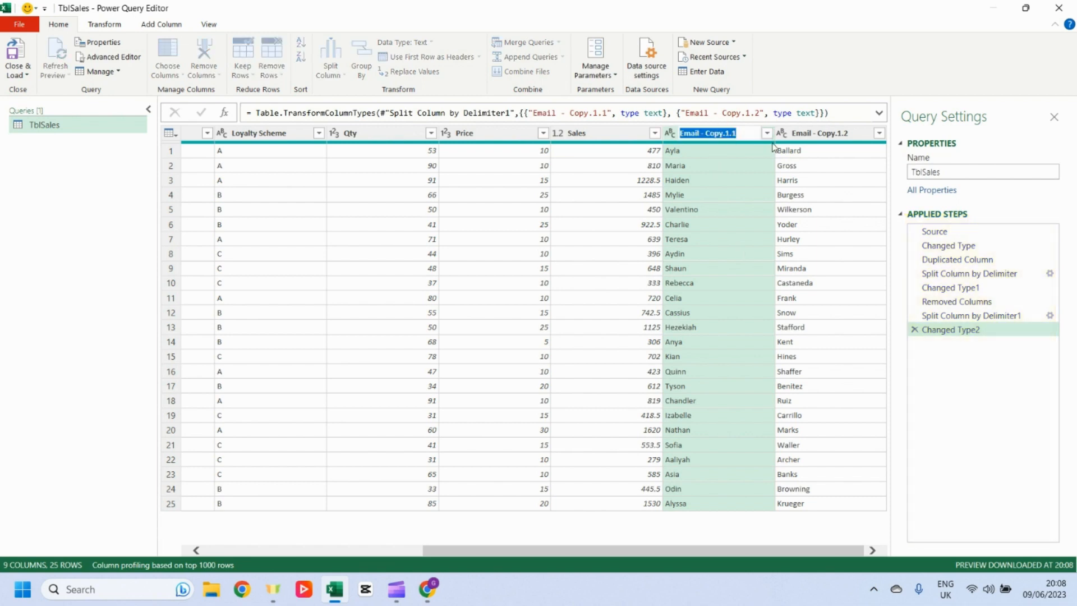
pyautogui.write('First Name')
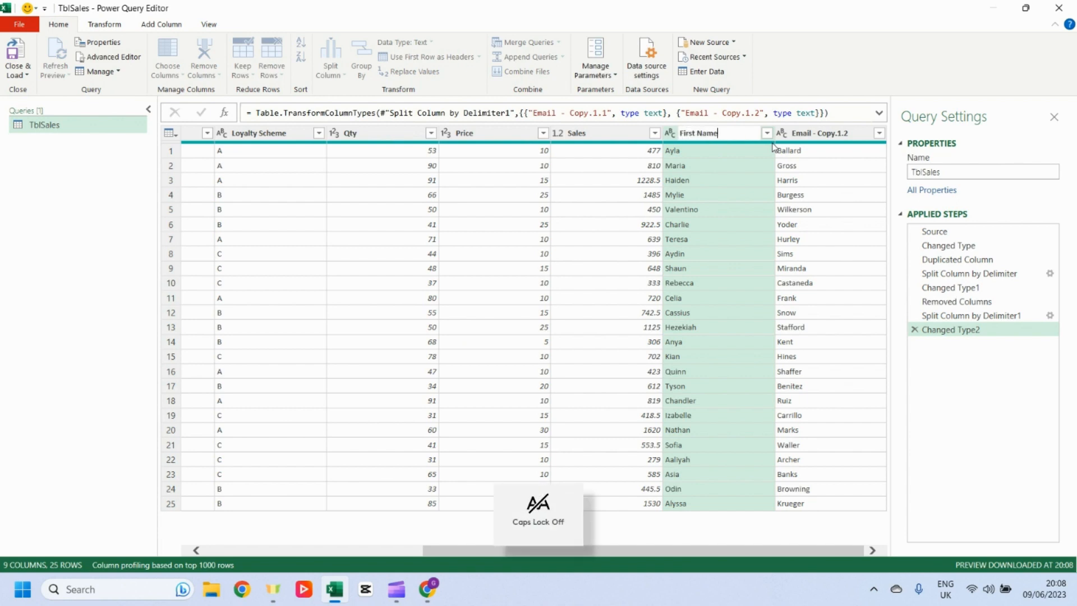
pyautogui.press('Return')
pyautogui.doubleClick(813, 133)
pyautogui.write('Surname')
# Step: Move the First Name and Surname columns to sit right after the Email column
pyautogui.click(710, 133)
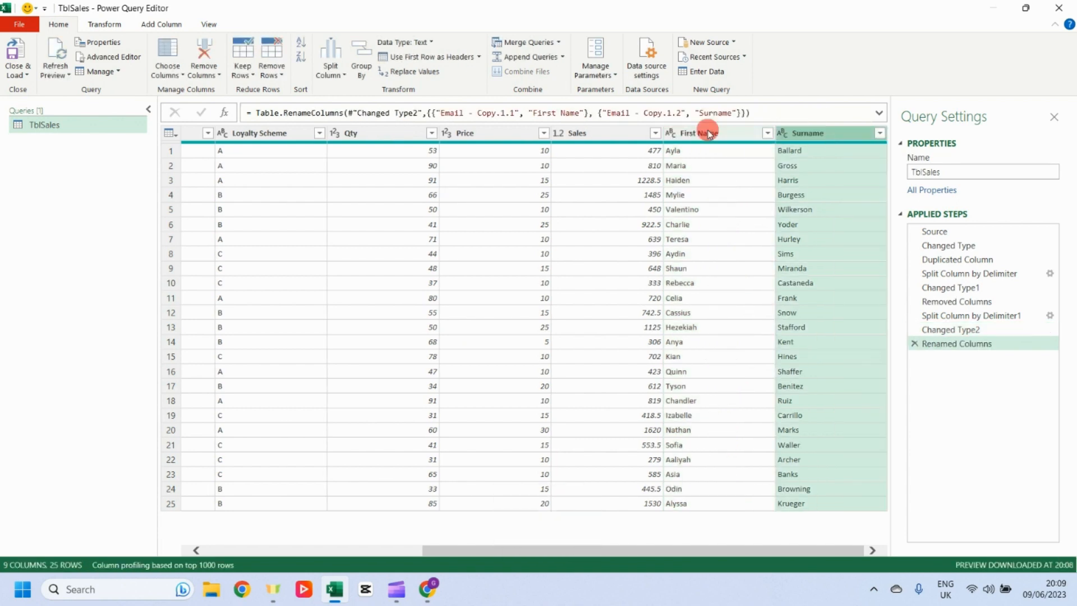
pyautogui.keyDown('shift'); pyautogui.click(810, 134); pyautogui.keyUp('shift')
pyautogui.moveTo(811, 134); pyautogui.dragTo(472, 147)
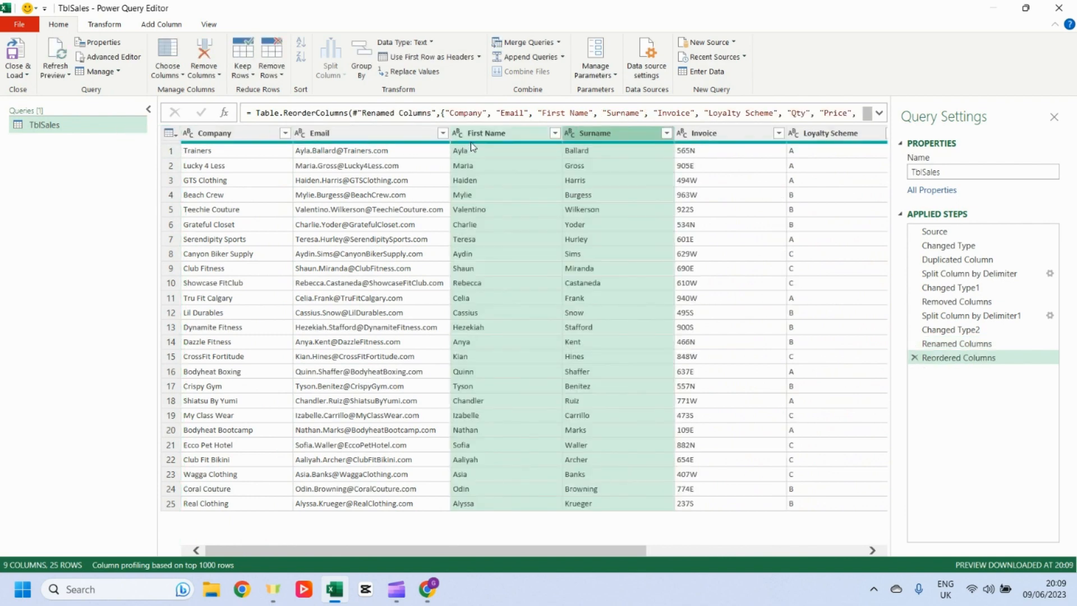
# Step: Start a conditional column based on Loyalty Scheme and name it Discount %
pyautogui.moveTo(454, 550); pyautogui.dragTo(666, 541)
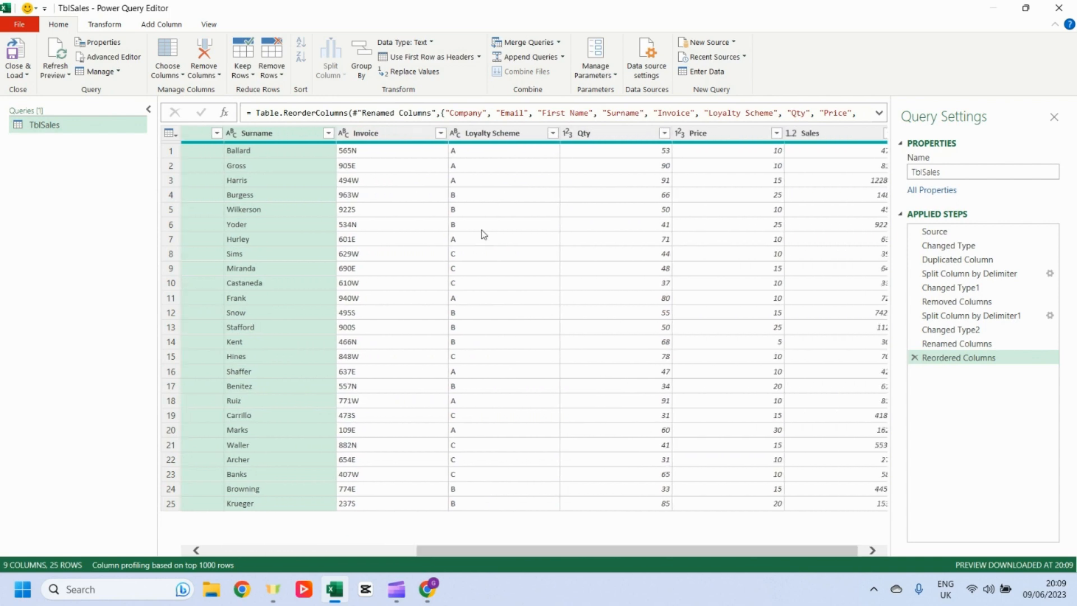
pyautogui.click(490, 134)
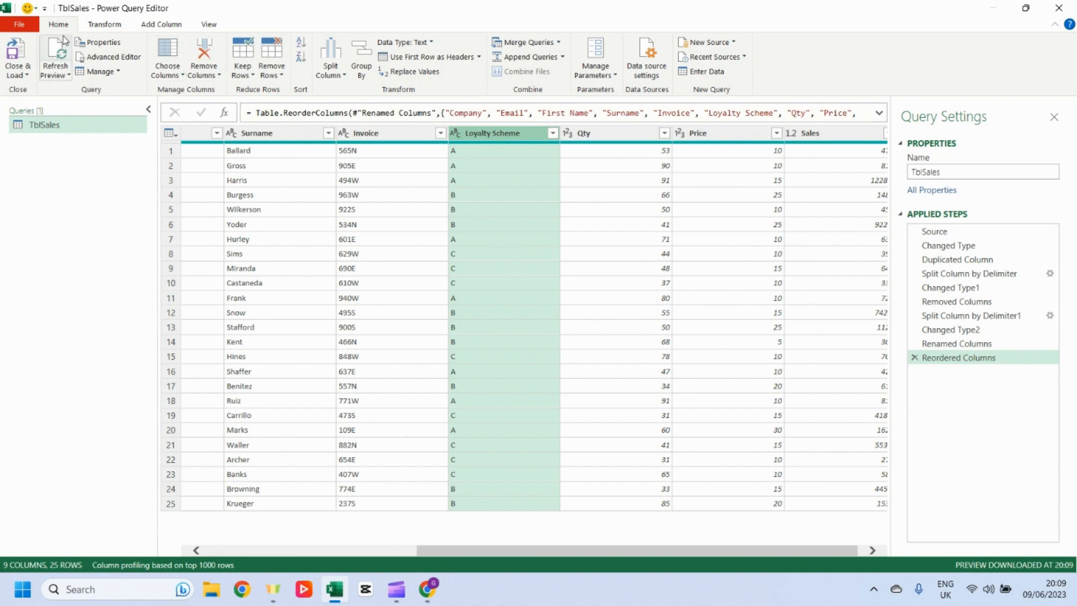
pyautogui.click(162, 24)
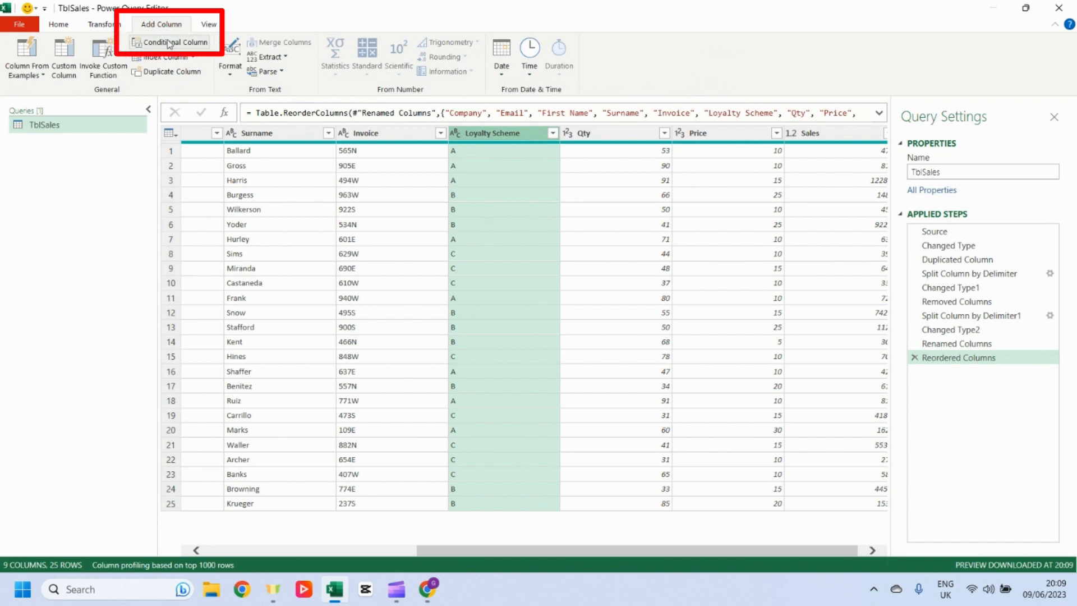
pyautogui.click(171, 43)
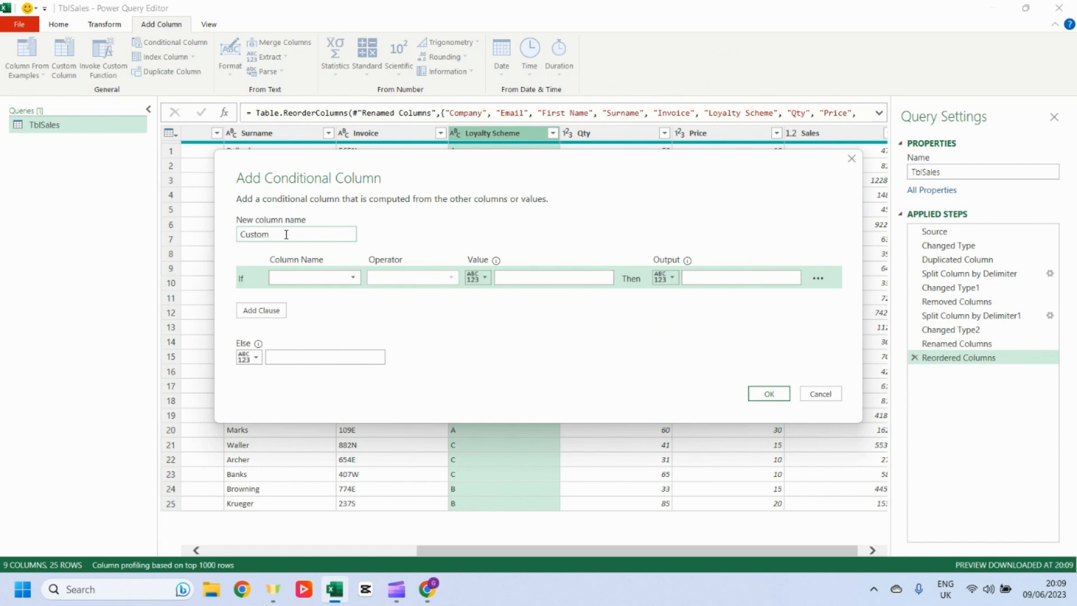
pyautogui.press('capslock')
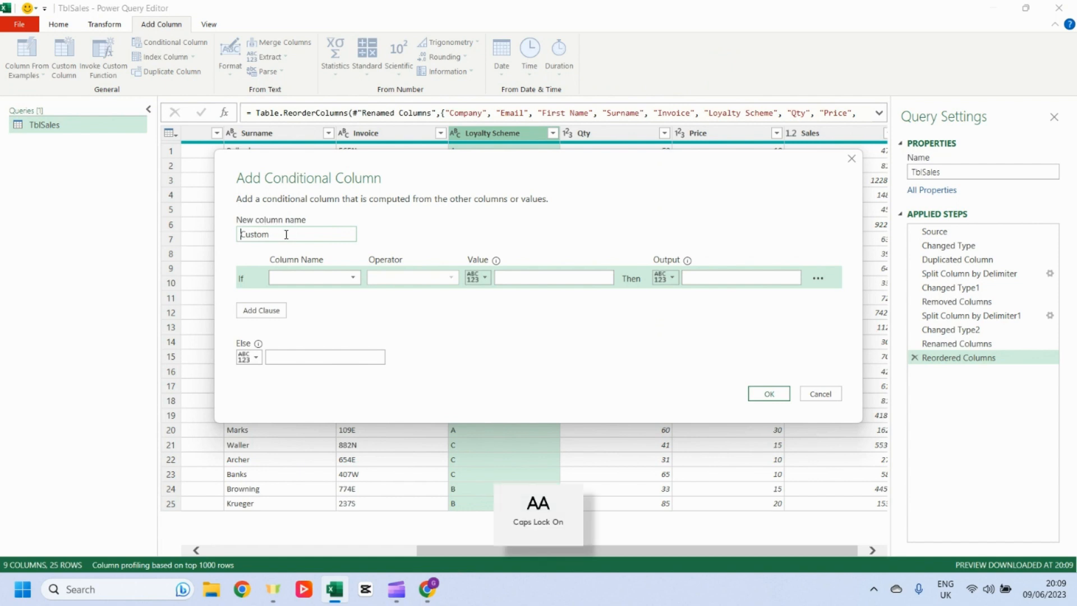
pyautogui.write('D')
pyautogui.press('BackSpace')
pyautogui.moveTo(285, 234); pyautogui.dragTo(207, 229)
pyautogui.press('capslock')
pyautogui.write('Discount %')
# Step: Set the first condition: if Loyalty Scheme equals A, output 10%
pyautogui.click(349, 276)
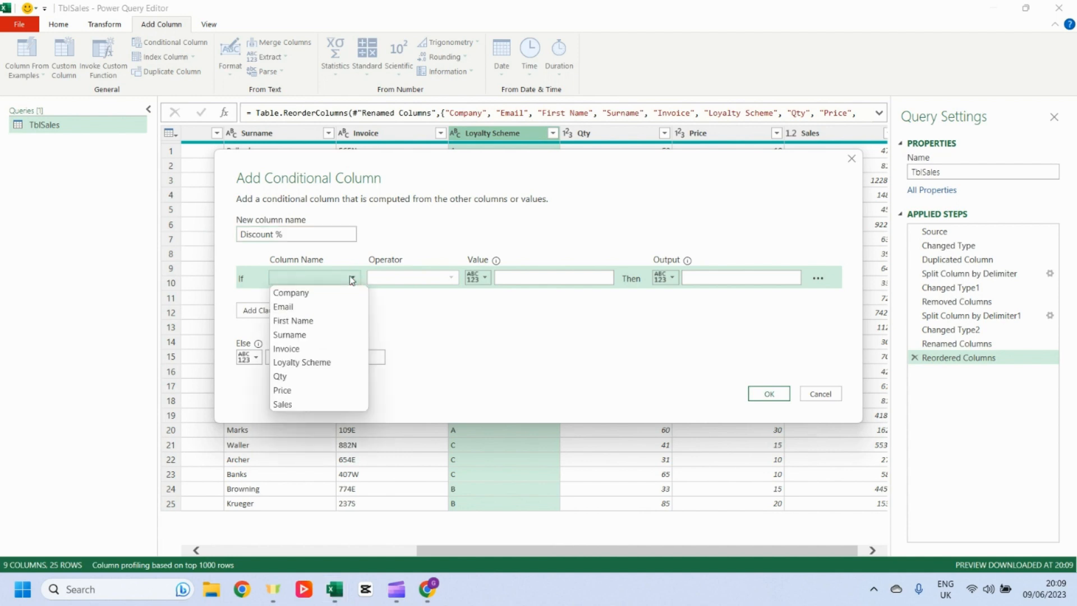
pyautogui.click(325, 363)
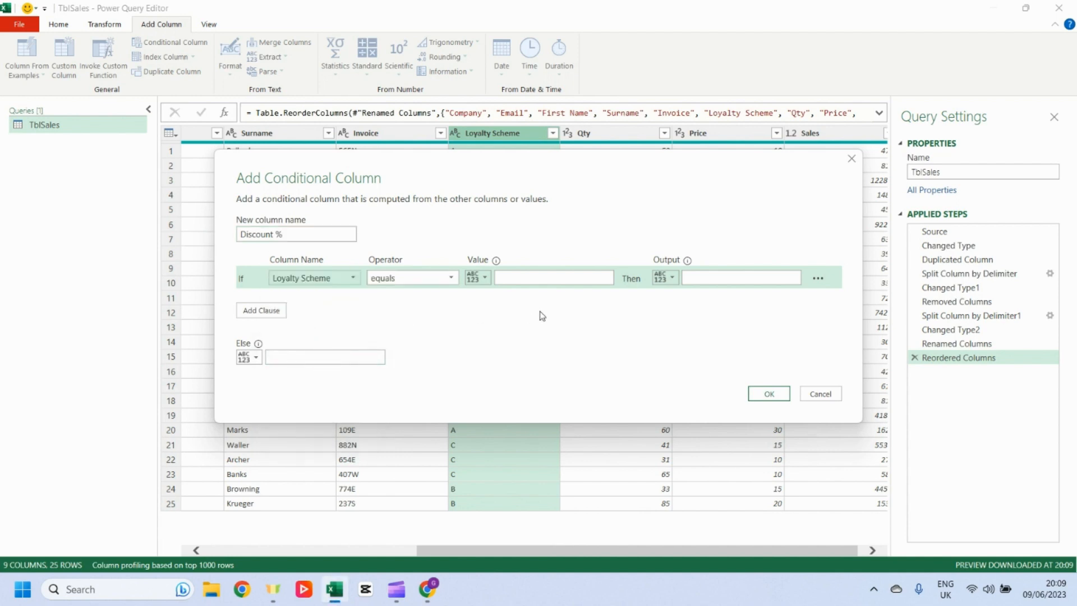
pyautogui.click(577, 277)
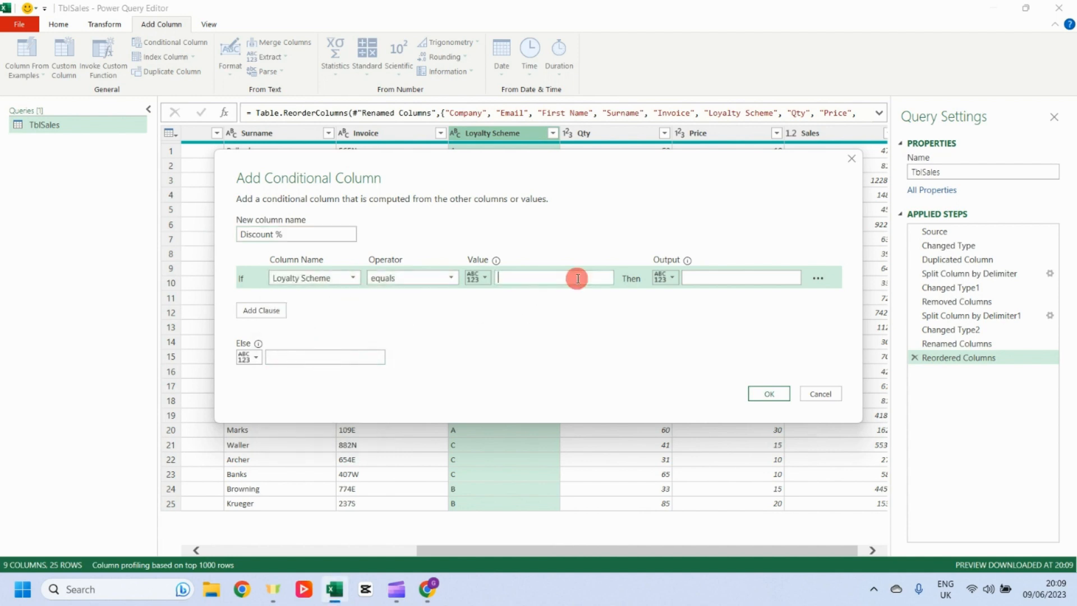
pyautogui.press('capslock')
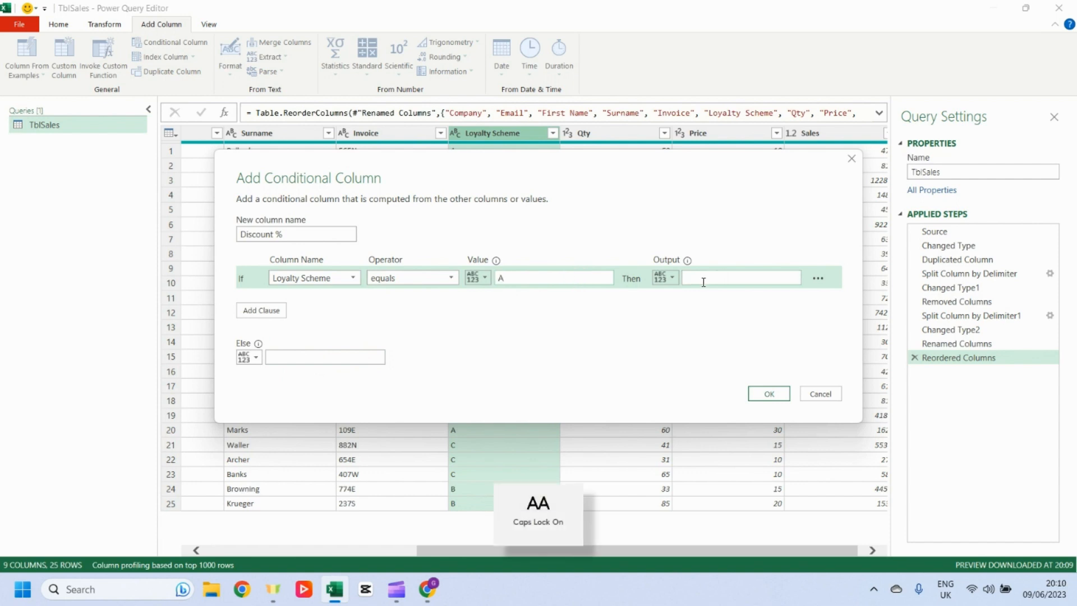
pyautogui.click(703, 281)
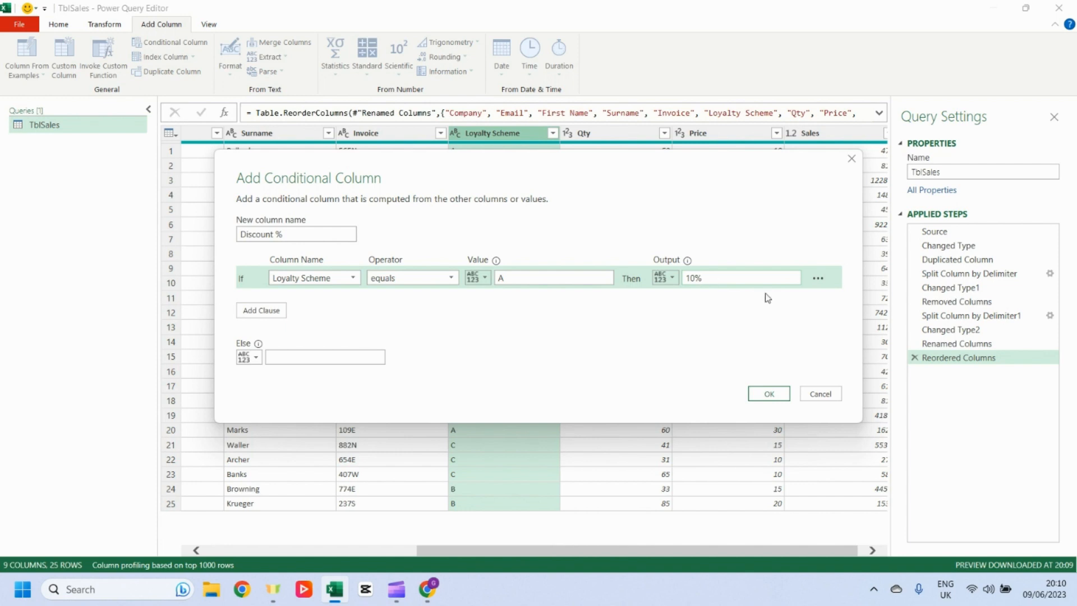
# Step: Add an Else If clause: if Loyalty Scheme equals B, output 7%
pyautogui.click(267, 310)
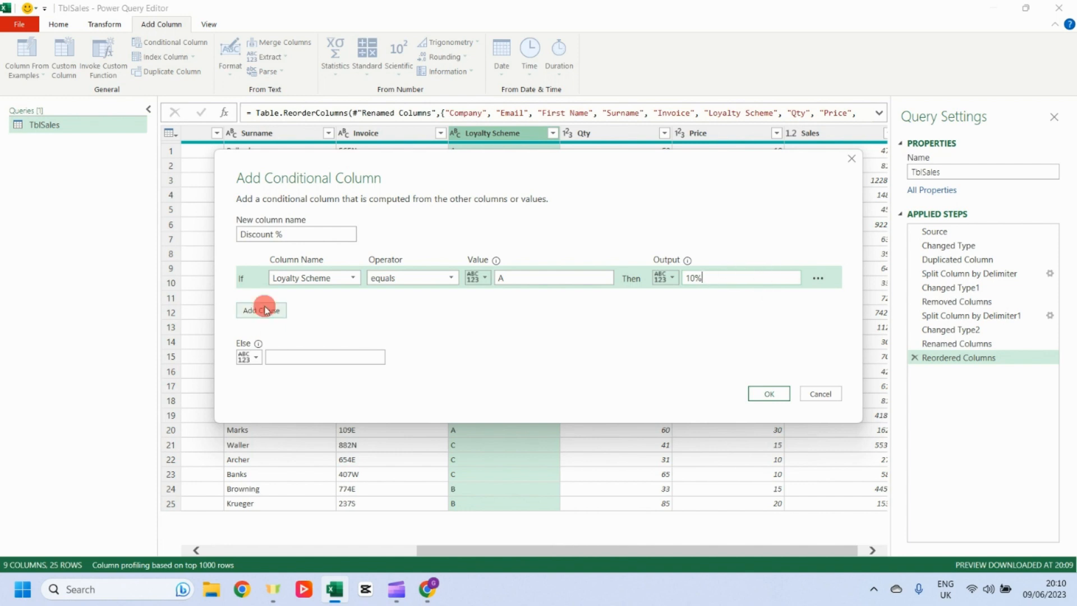
pyautogui.click(357, 303)
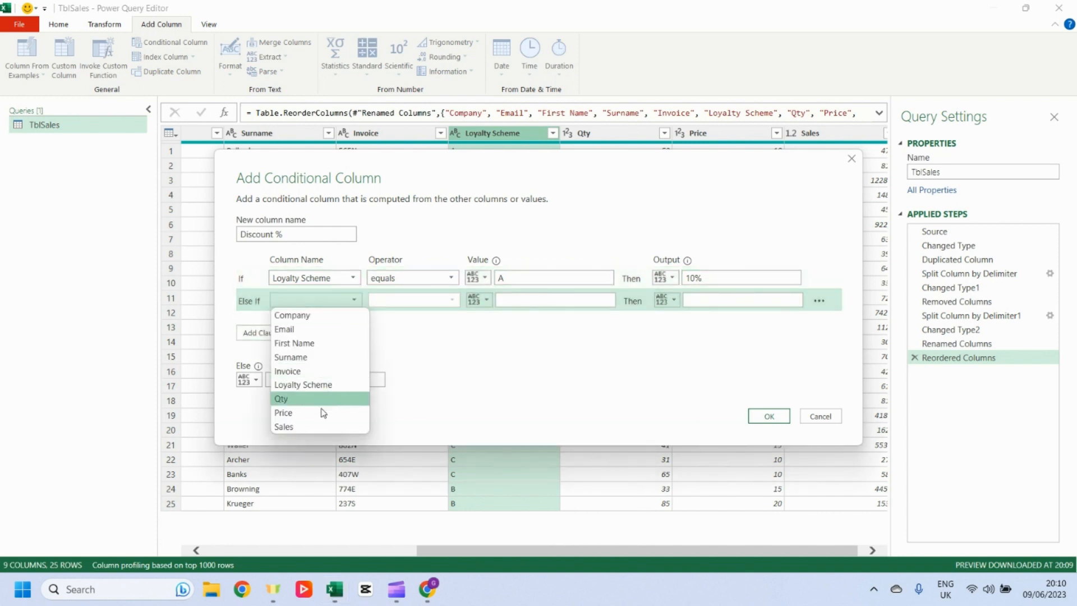
pyautogui.click(319, 386)
pyautogui.click(578, 298)
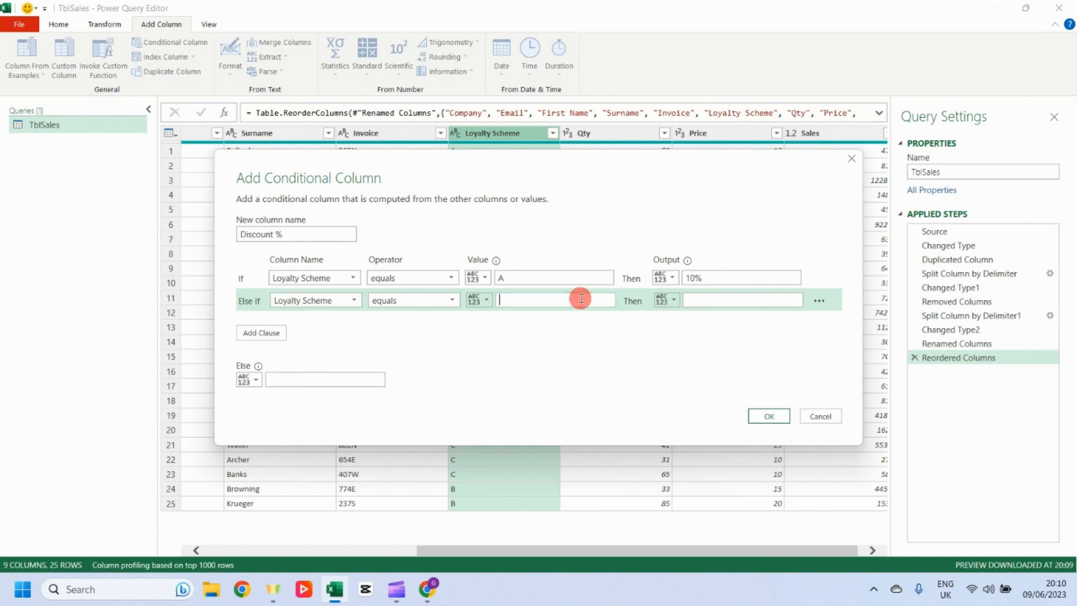
pyautogui.click(723, 298)
# Step: Add an Else If clause for Loyalty Scheme equals C giving 5%, set the Else value to 0, and confirm
pyautogui.click(262, 333)
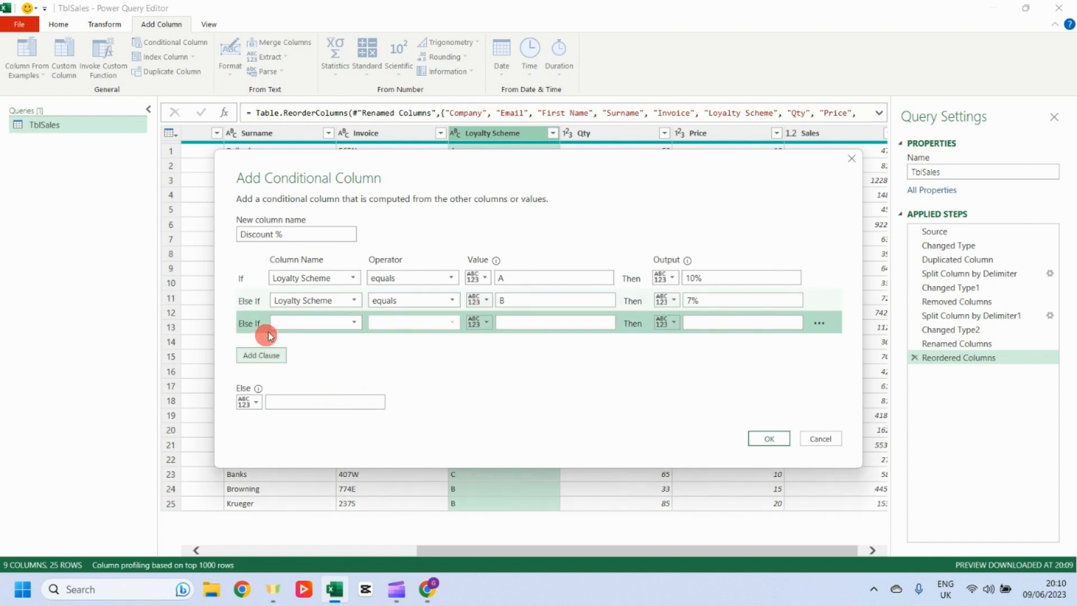
pyautogui.click(358, 324)
pyautogui.click(303, 404)
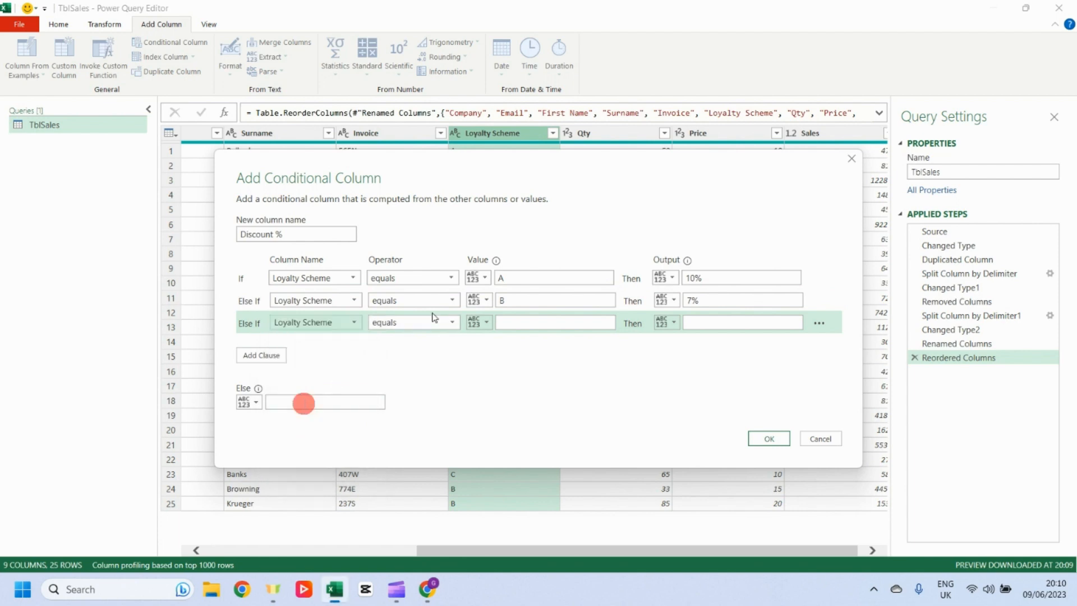
pyautogui.click(513, 325)
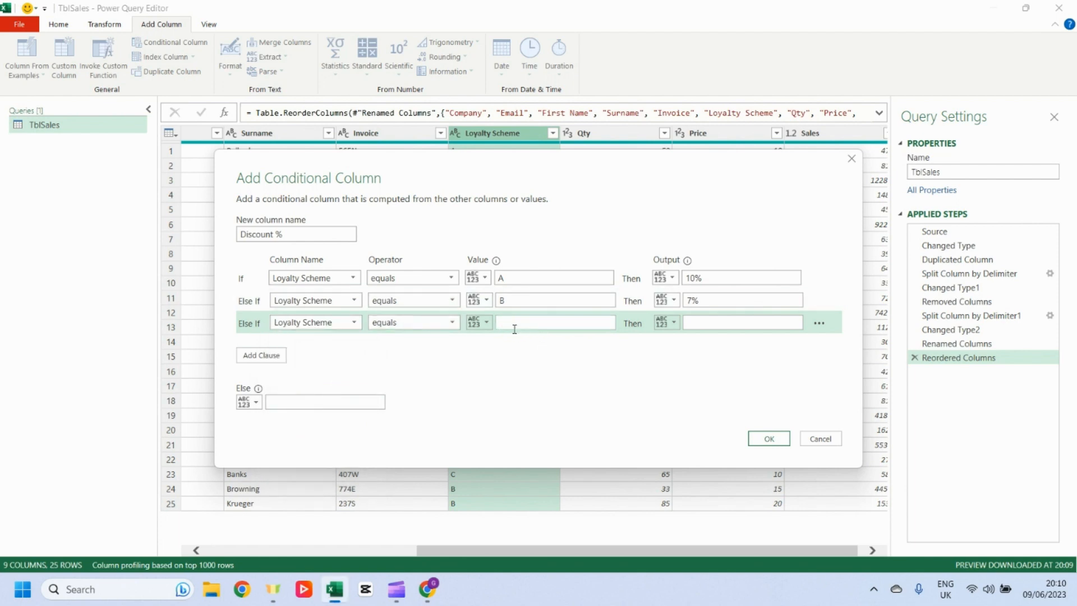
pyautogui.click(706, 321)
pyautogui.write('5')
pyautogui.click(320, 403)
pyautogui.click(768, 439)
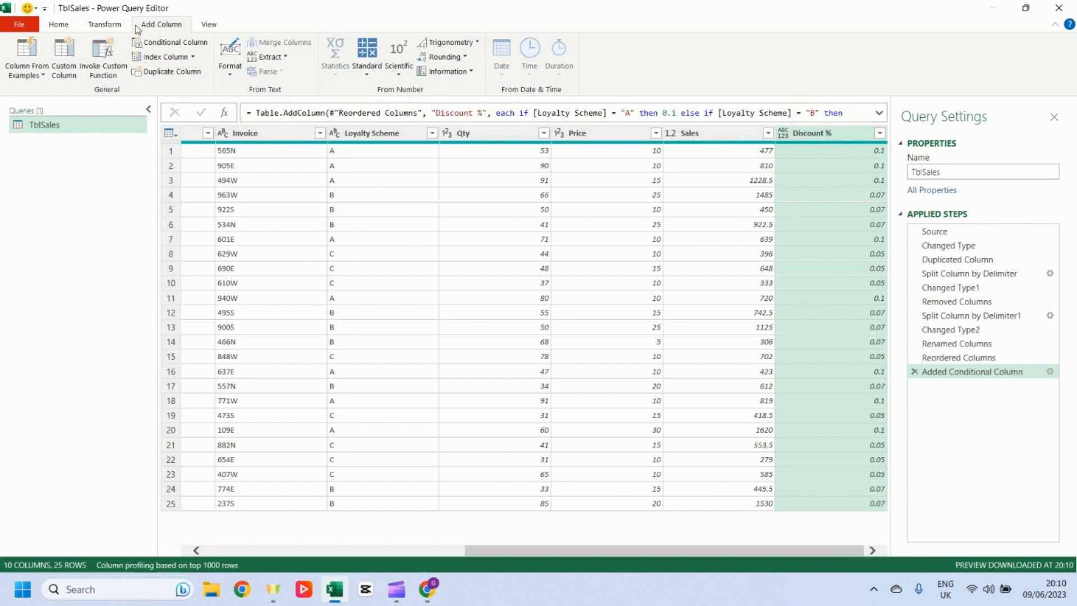
# Step: Add a custom column named Discount £ with the formula [Discount %]*[Sales]
pyautogui.click(64, 61)
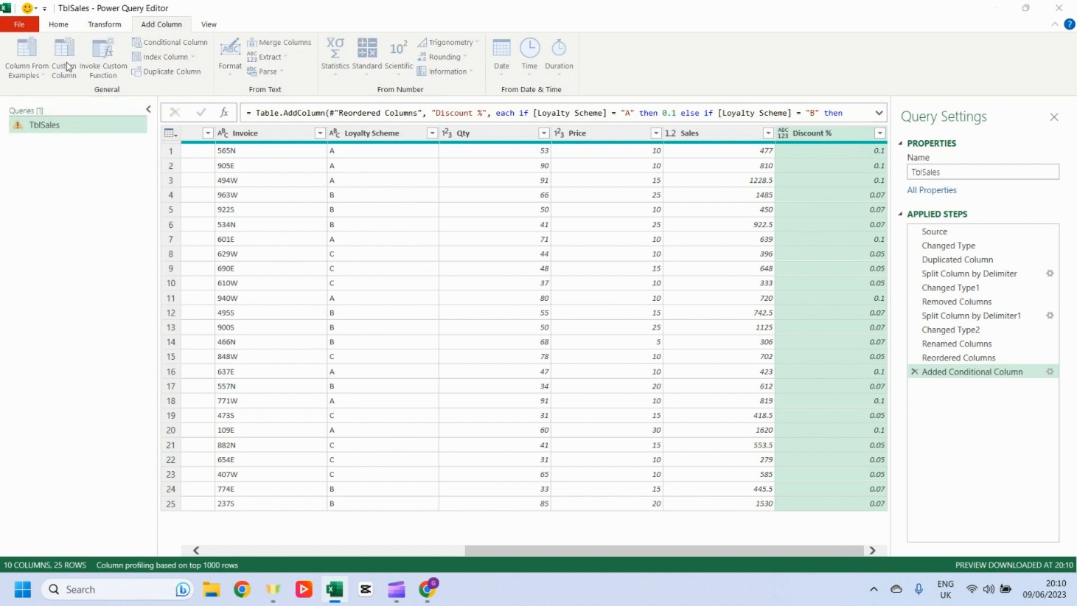
pyautogui.click(363, 216)
pyautogui.press('BackSpace')
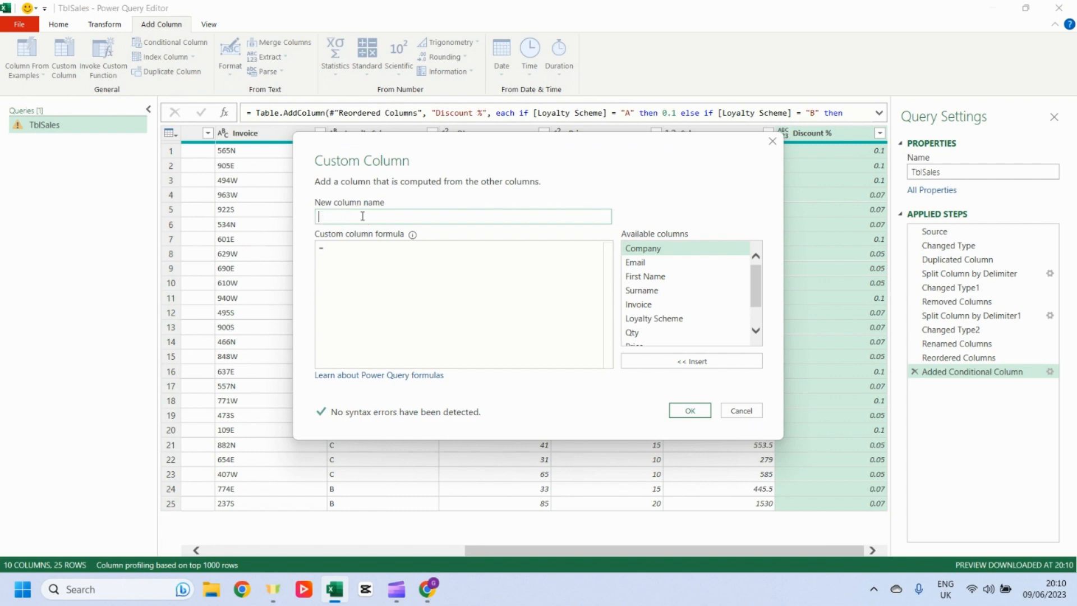
pyautogui.write('Discount £')
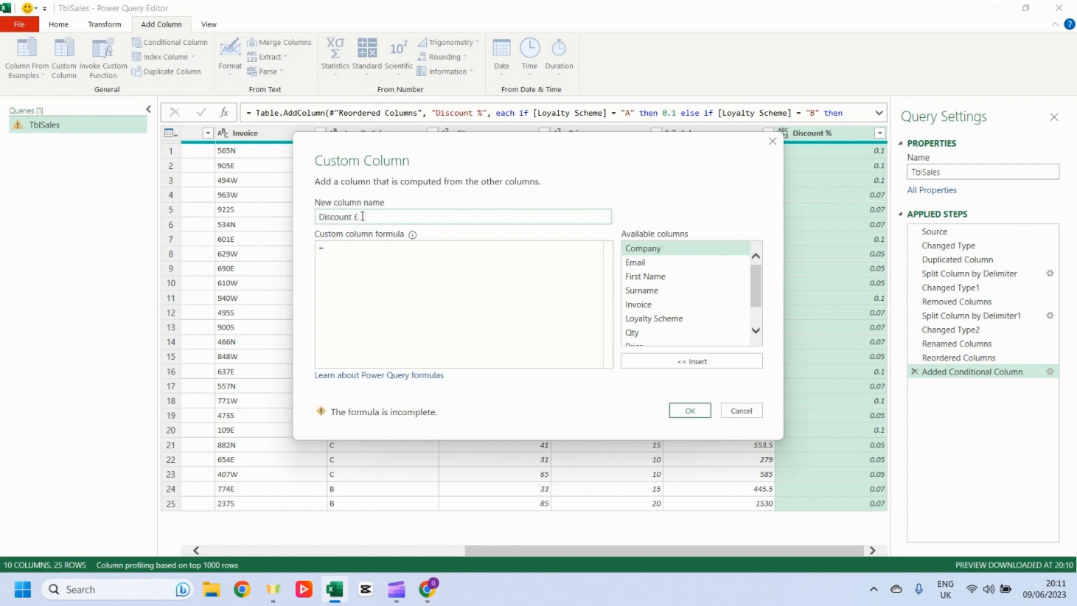
pyautogui.click(495, 243)
pyautogui.scroll(-2, 750, 283)
pyautogui.doubleClick(663, 338)
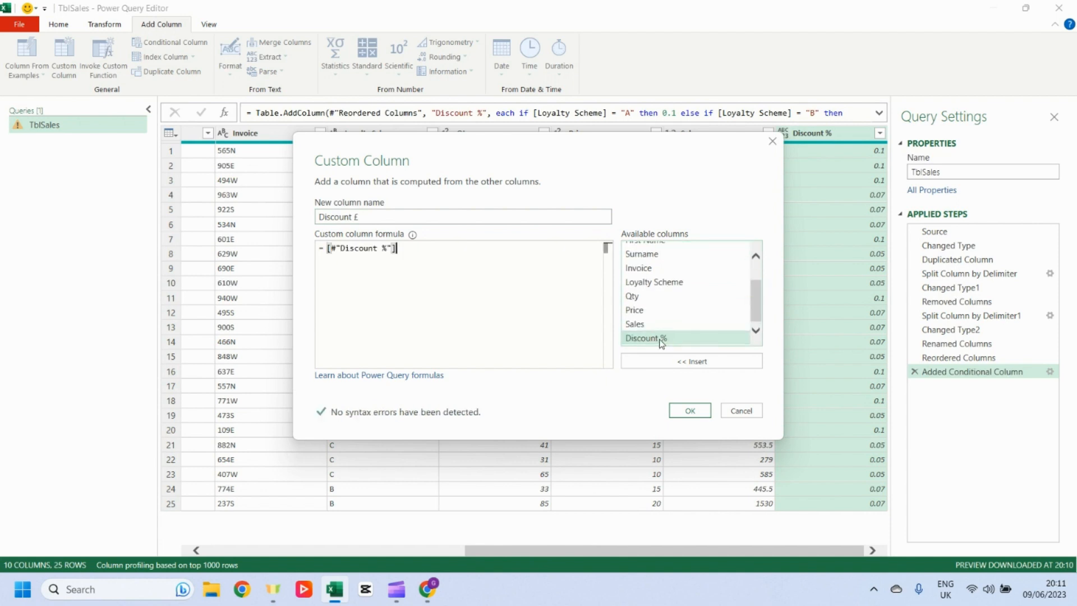
pyautogui.write('*')
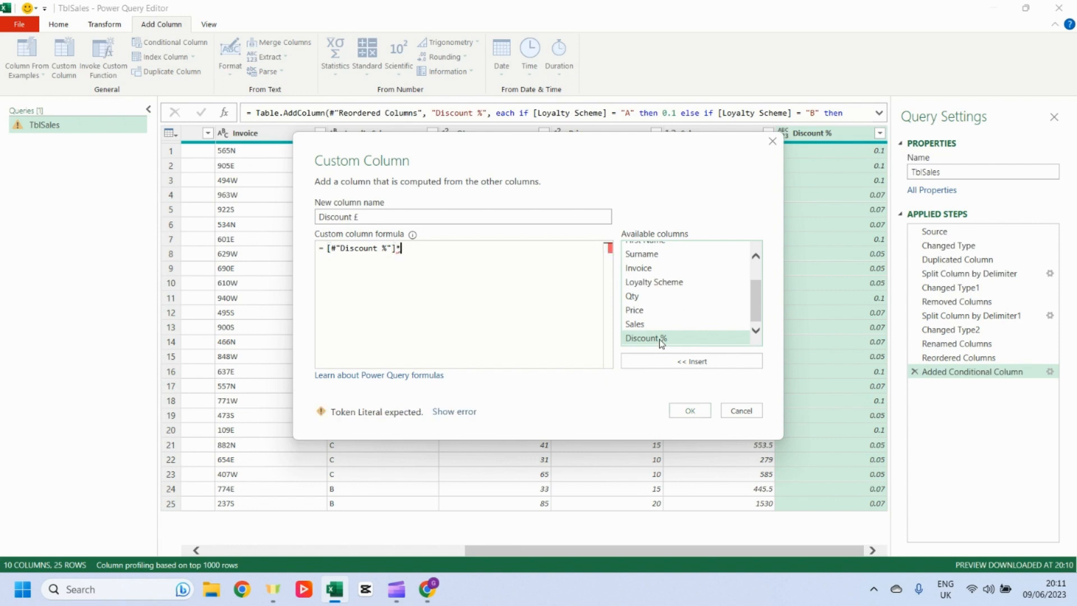
pyautogui.doubleClick(658, 324)
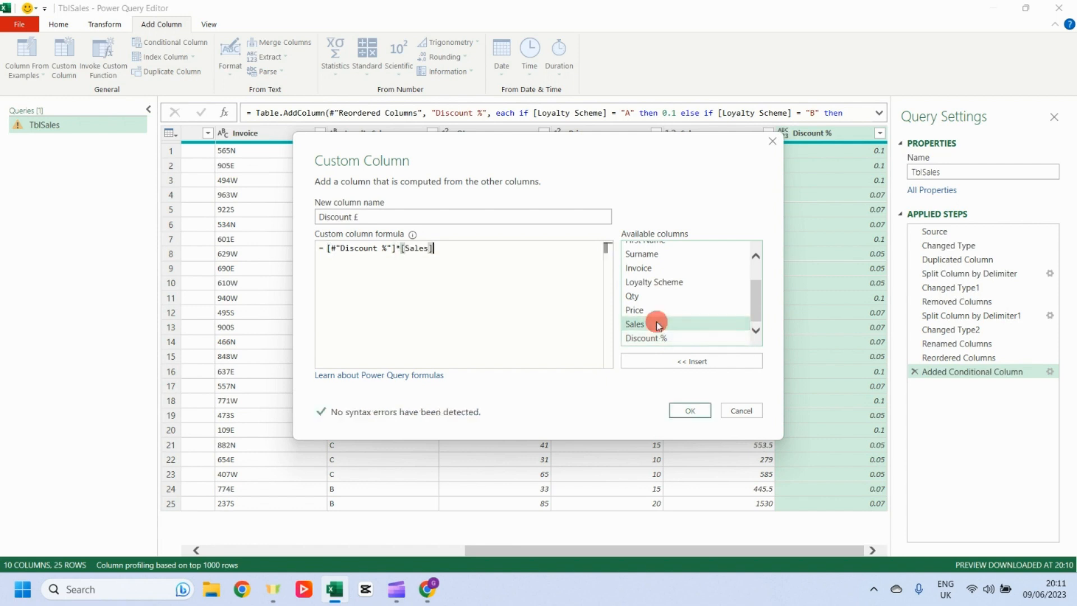
pyautogui.click(699, 409)
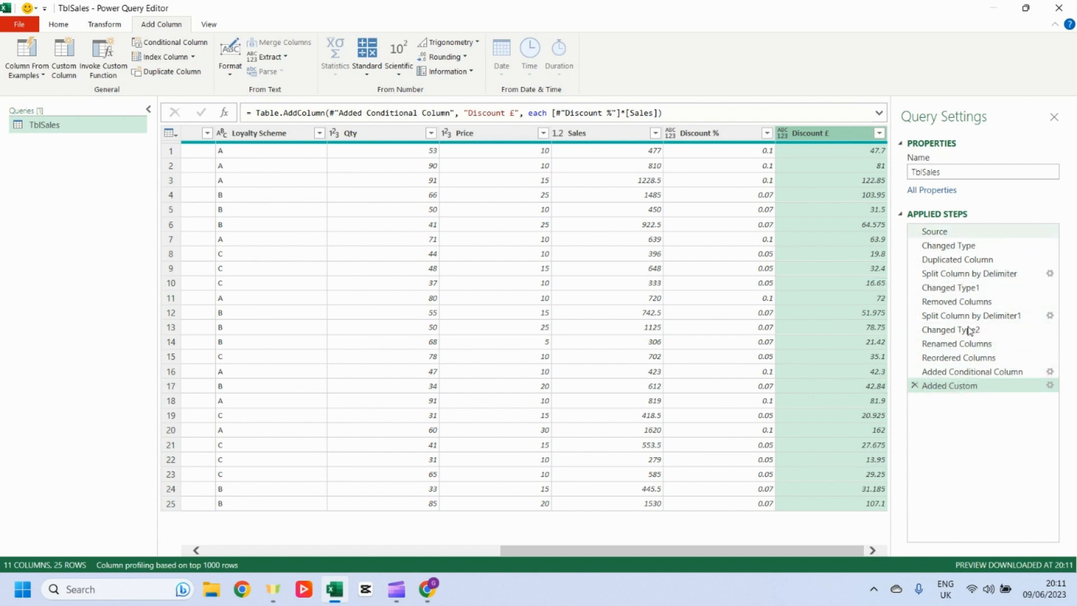
# Step: Close and load the query as a table on a new worksheet, applying the default query table style
pyautogui.moveTo(674, 549); pyautogui.dragTo(379, 550)
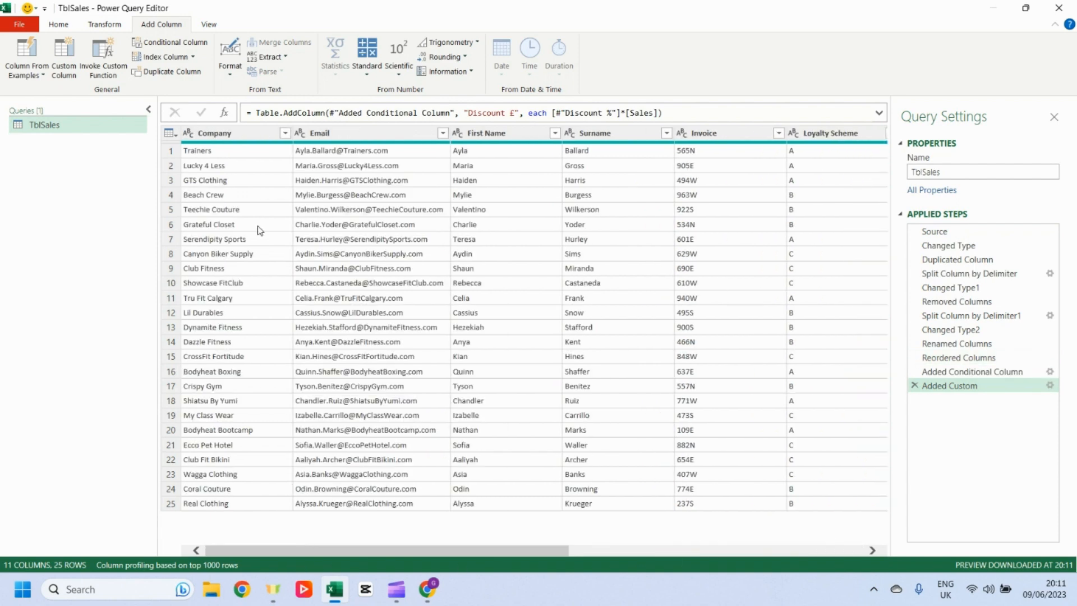
pyautogui.click(58, 24)
pyautogui.click(25, 75)
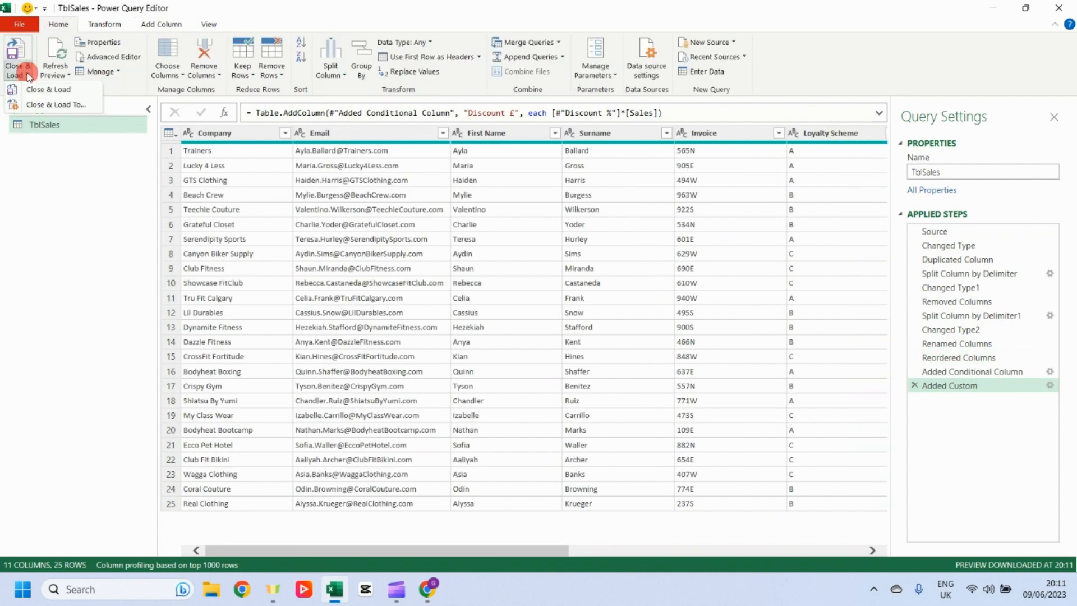
pyautogui.click(63, 109)
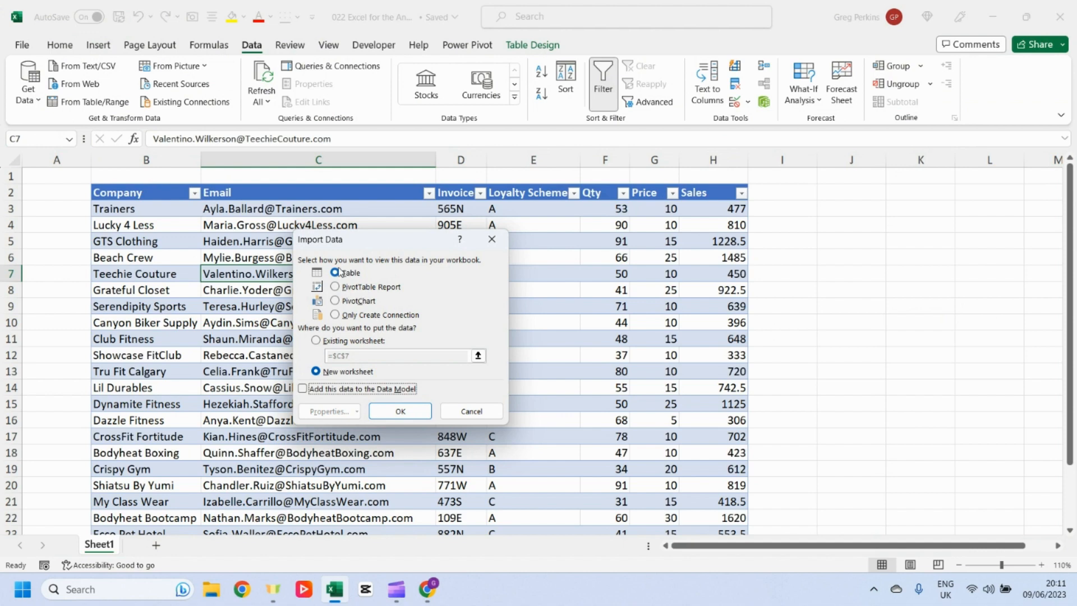
pyautogui.click(401, 412)
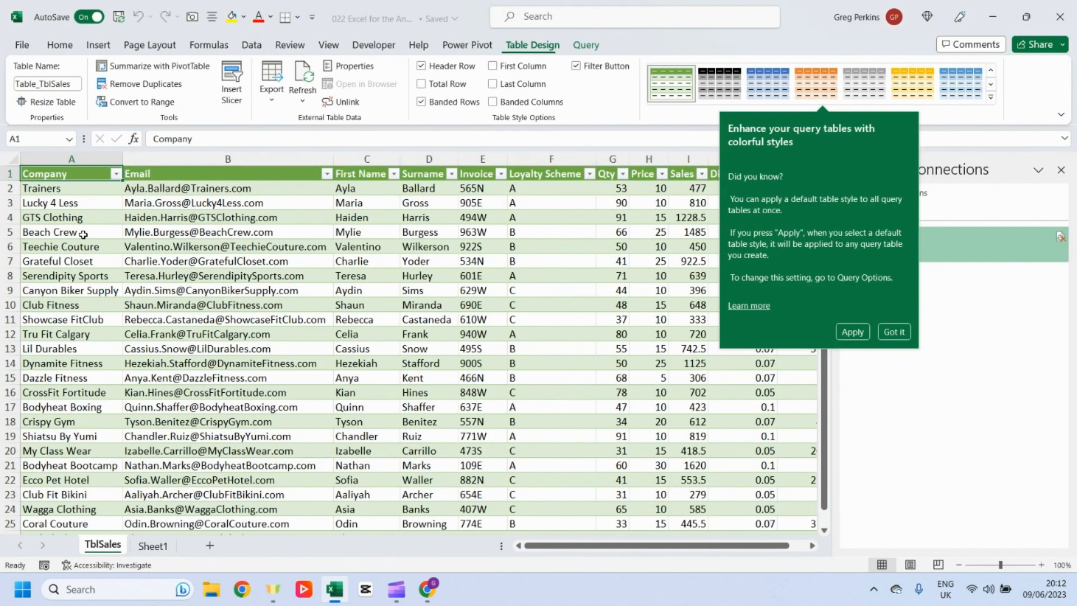
pyautogui.click(853, 331)
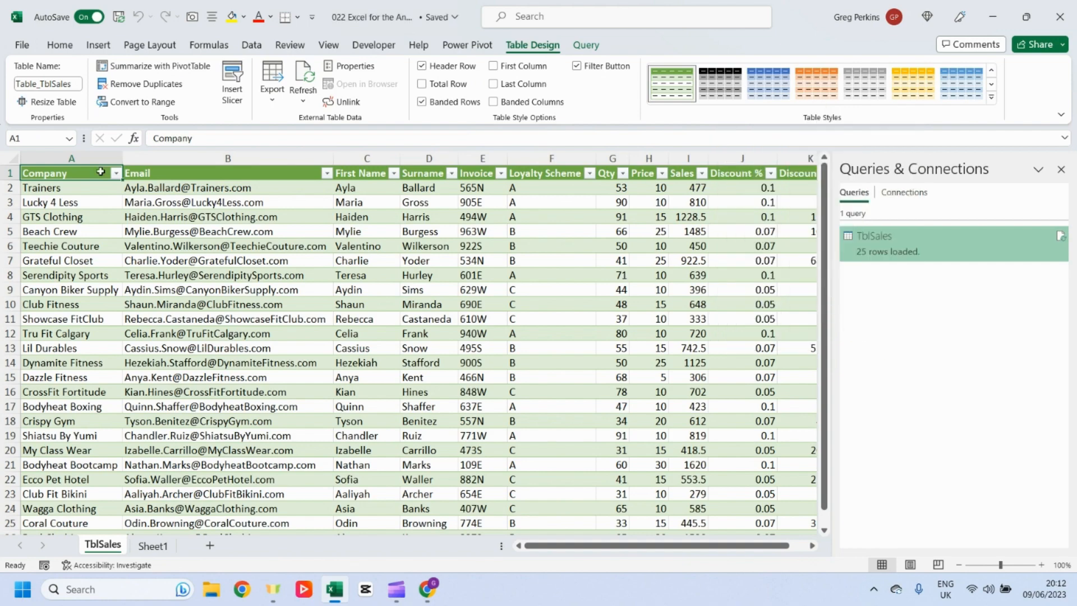
# Step: Examine the loaded TblSales table's columns across the sheet
pyautogui.click(315, 188)
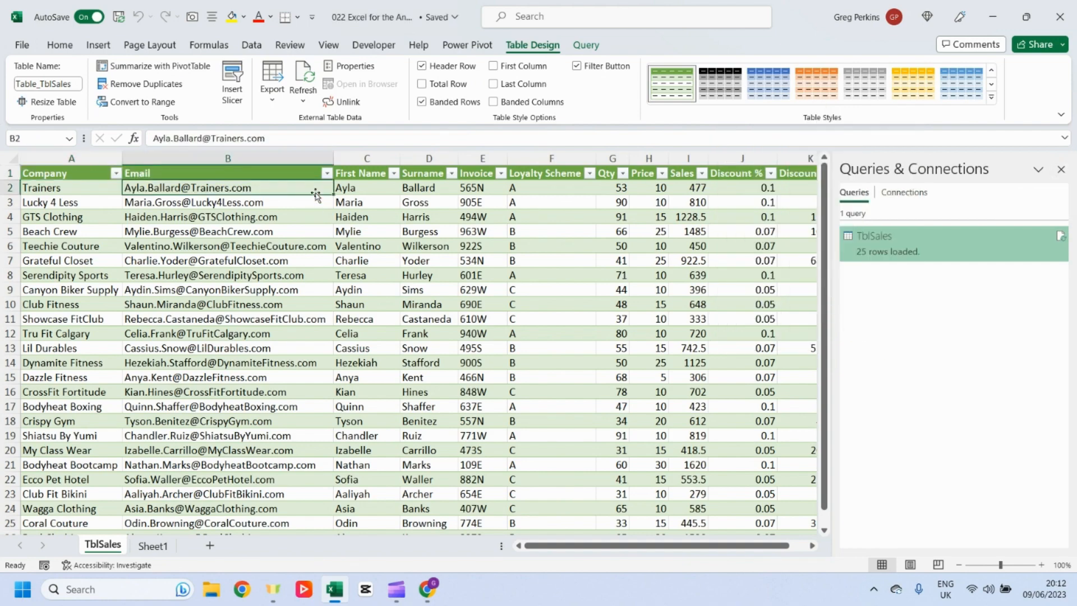
pyautogui.press('Right')
pyautogui.press('Right')
pyautogui.press('Right')
pyautogui.press('Right')
pyautogui.press('Right')
pyautogui.press('Right')
pyautogui.press('Right')
pyautogui.press('Right')
pyautogui.press('Right')
pyautogui.press('Right')
pyautogui.press('Right')
pyautogui.press('Left')
pyautogui.press('Left')
pyautogui.press('Left')
pyautogui.press('Left')
pyautogui.press('Left')
pyautogui.press('Left')
pyautogui.press('Left')
pyautogui.press('Left')
pyautogui.press('Left')
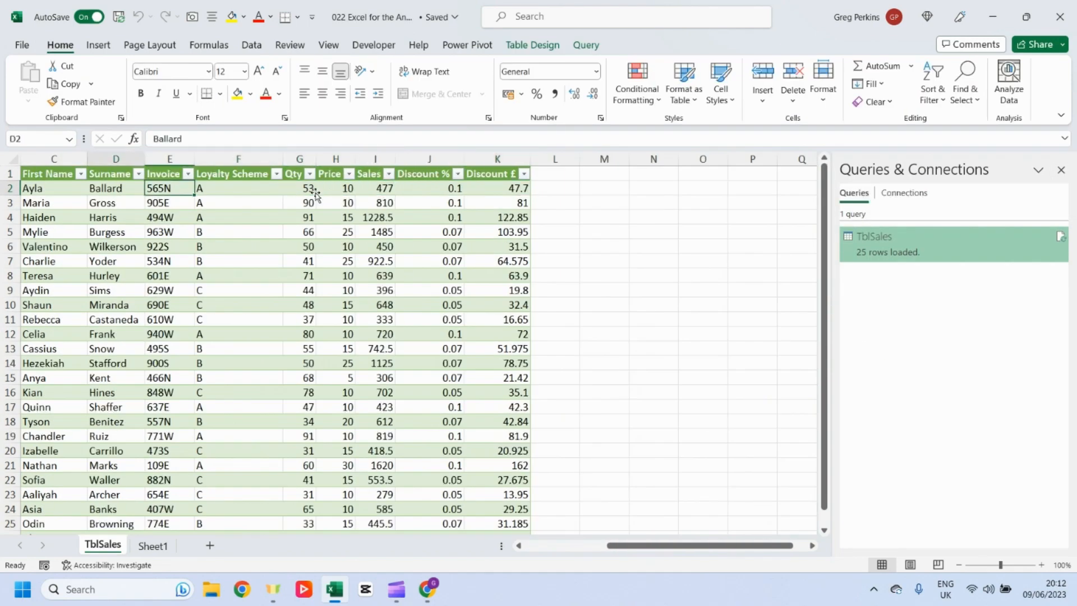
pyautogui.press('Left')
pyautogui.press('Left')
pyautogui.press('Left')
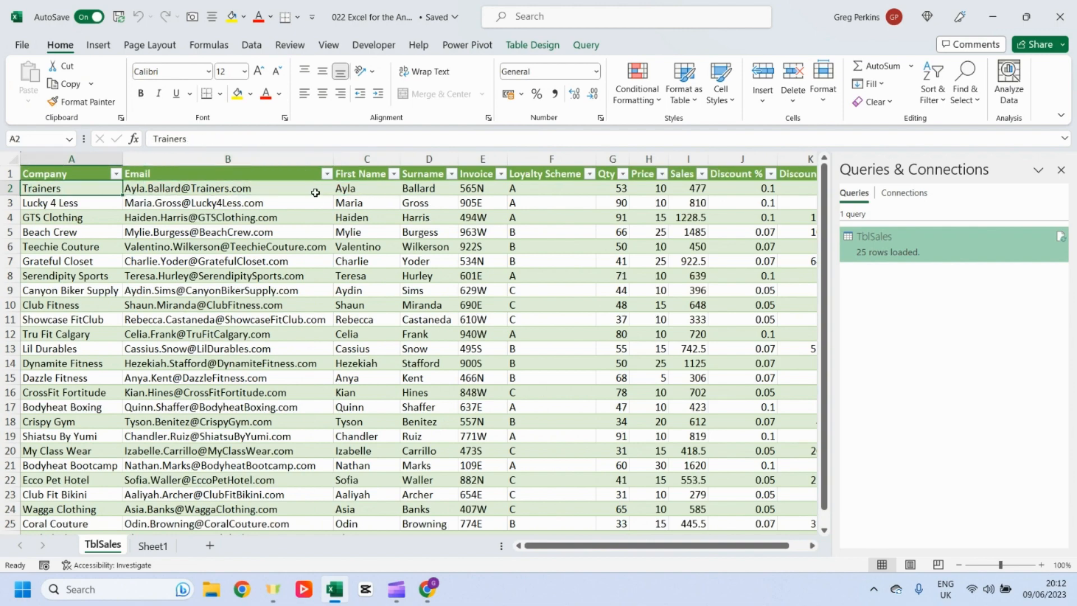
# Step: Add a new row below the source table on Sheet1 with Company Test and Loyalty Scheme A
pyautogui.click(152, 545)
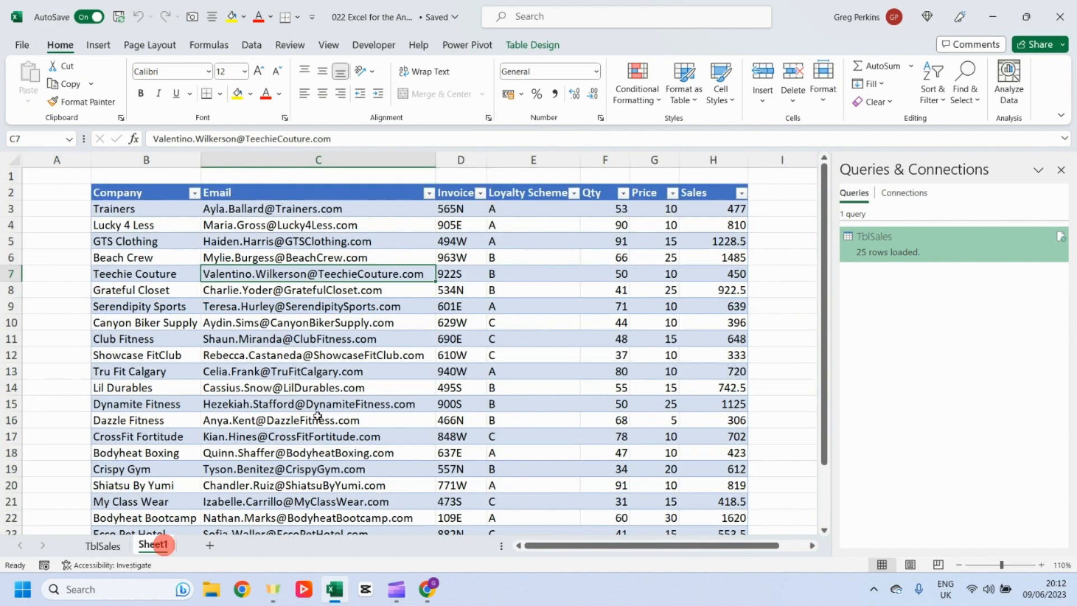
pyautogui.scroll(-5, 140, 387)
pyautogui.click(150, 369)
pyautogui.press('capslock')
pyautogui.write('T')
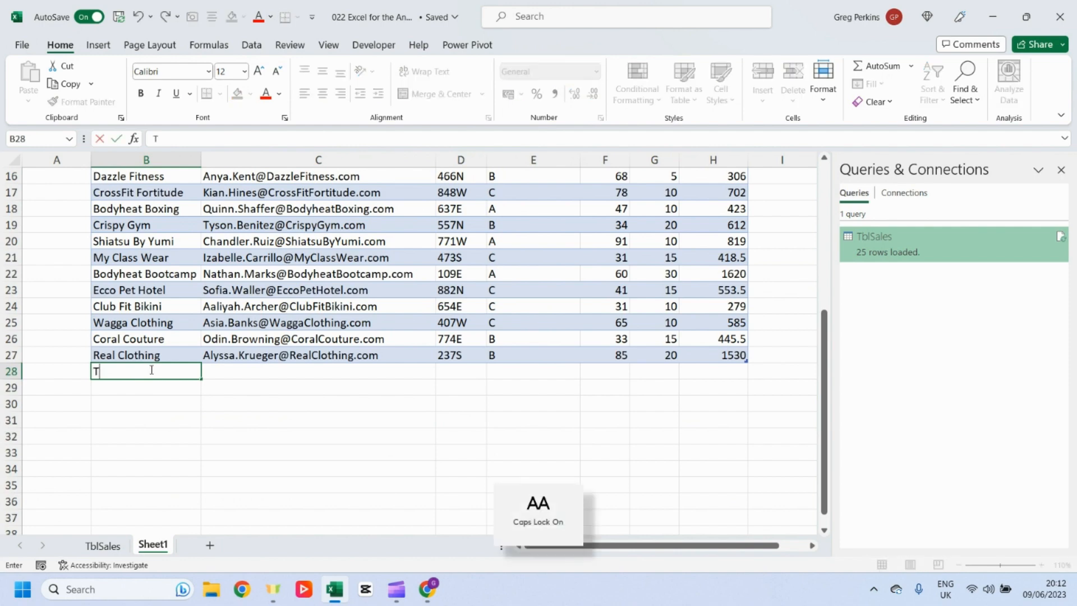
pyautogui.press('capslock')
pyautogui.write('est')
pyautogui.press('Return')
pyautogui.click(503, 371)
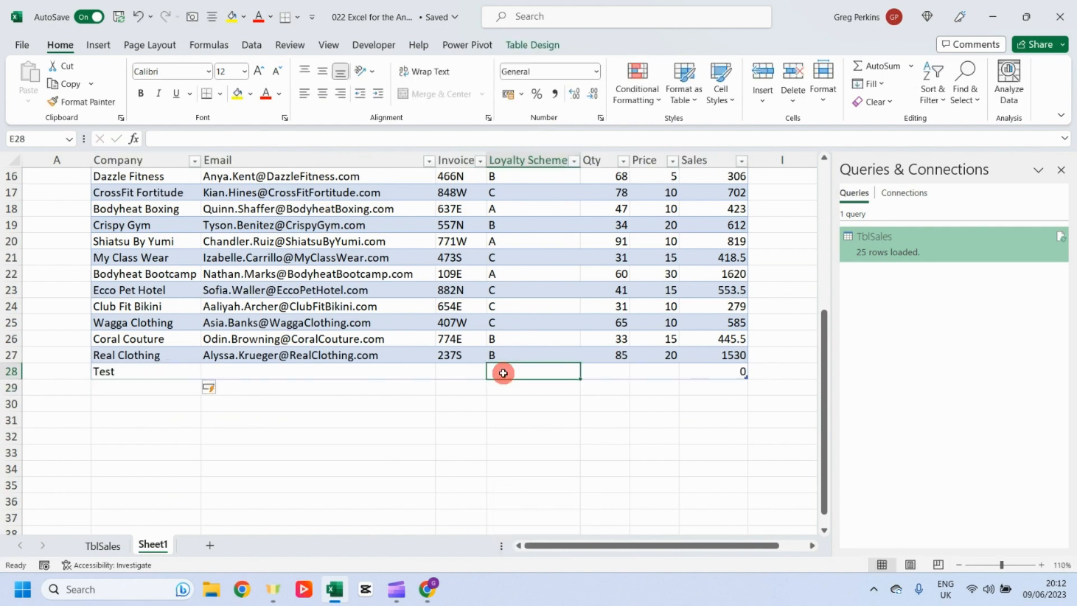
pyautogui.write('a')
pyautogui.press('BackSpace')
pyautogui.press('capslock')
pyautogui.write('A')
pyautogui.press('Return')
# Step: Enter Qty 100 and Price 10 for the new Test row
pyautogui.click(505, 339)
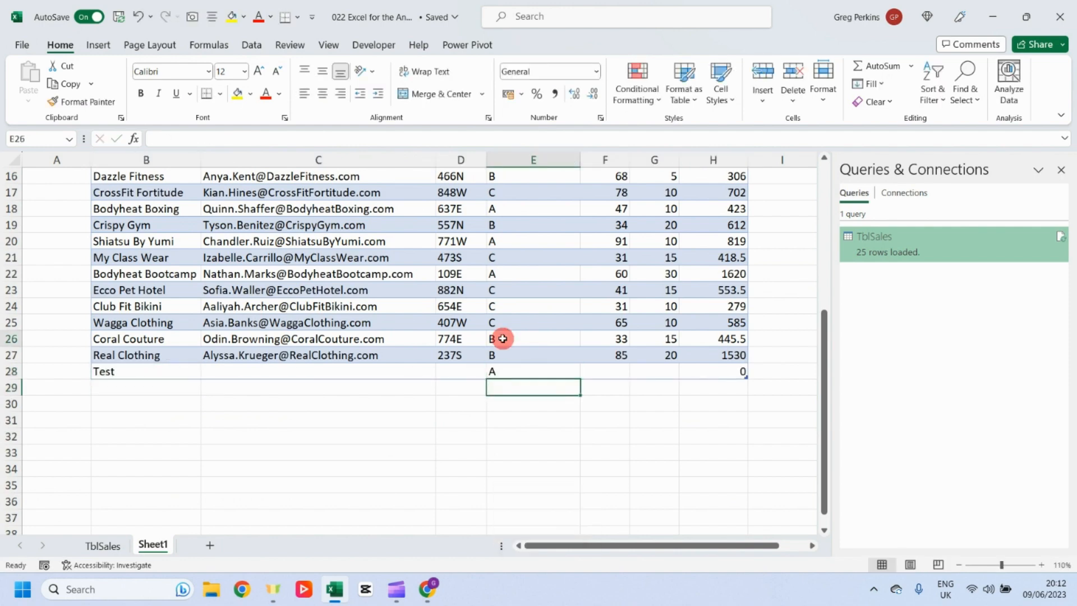
pyautogui.click(610, 373)
pyautogui.write('100')
pyautogui.press('Return')
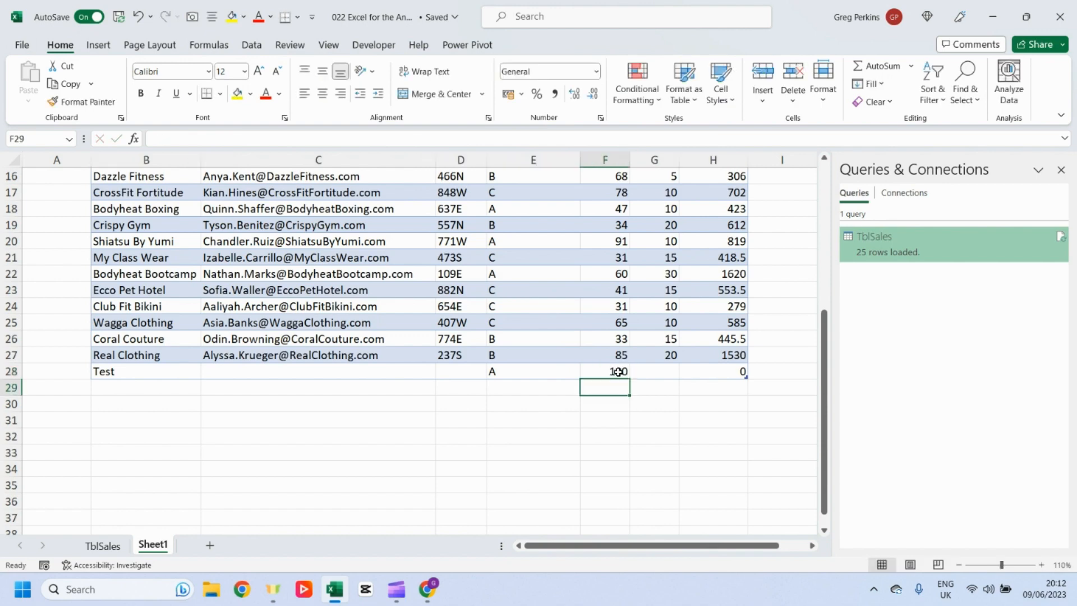
pyautogui.click(672, 371)
pyautogui.write('10')
pyautogui.press('Return')
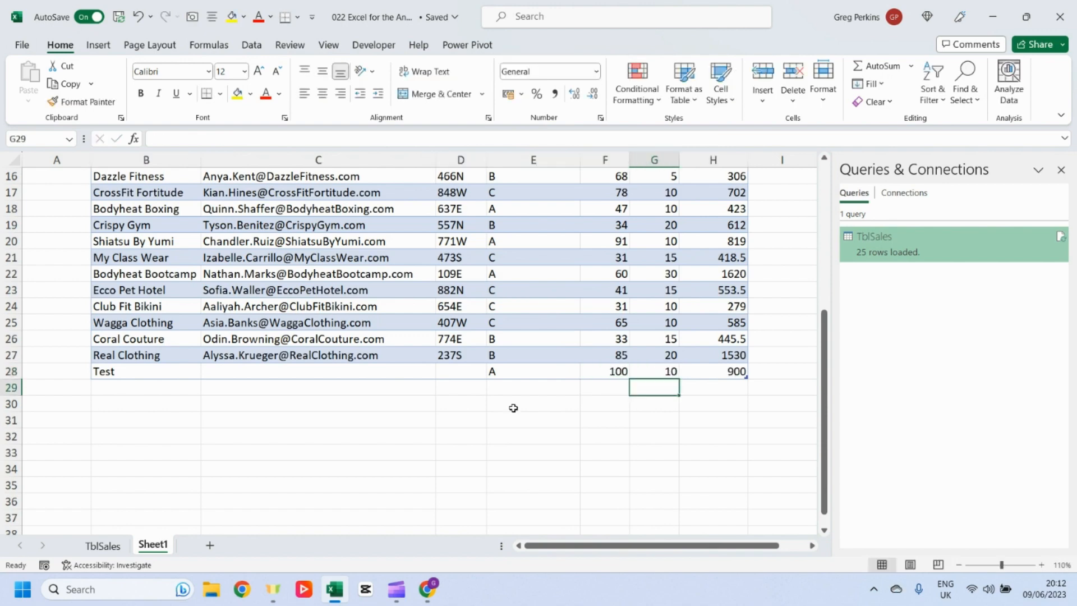
# Step: Enter a test e-mail address in the Email cell of the new Test row
pyautogui.click(293, 373)
pyautogui.write('Test.1@Test.com')
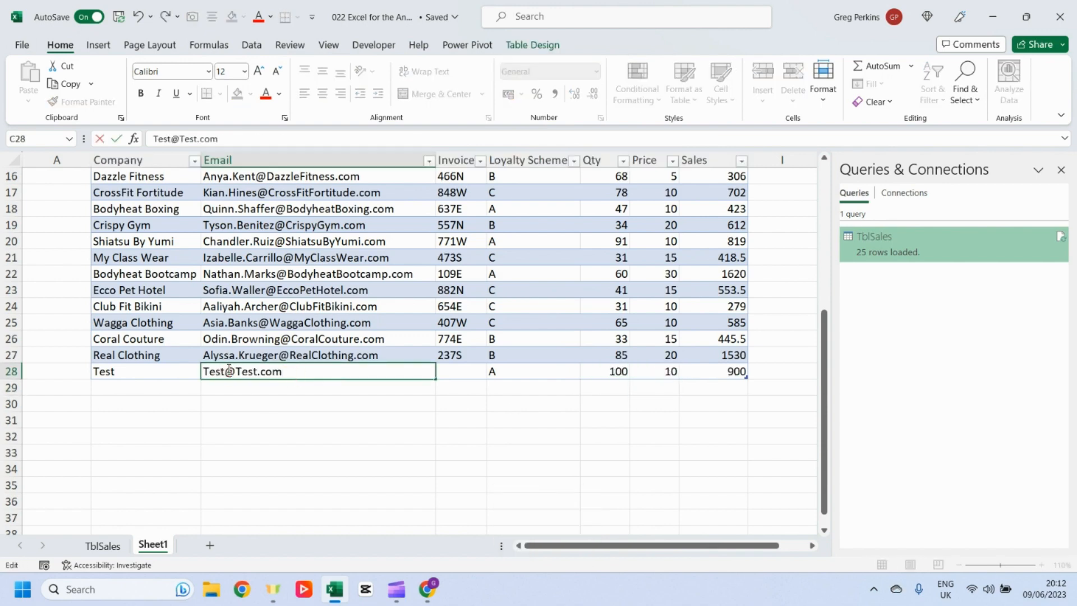
pyautogui.press('Return')
# Step: Refresh the loaded TblSales query table so it picks up the new Test row
pyautogui.click(104, 546)
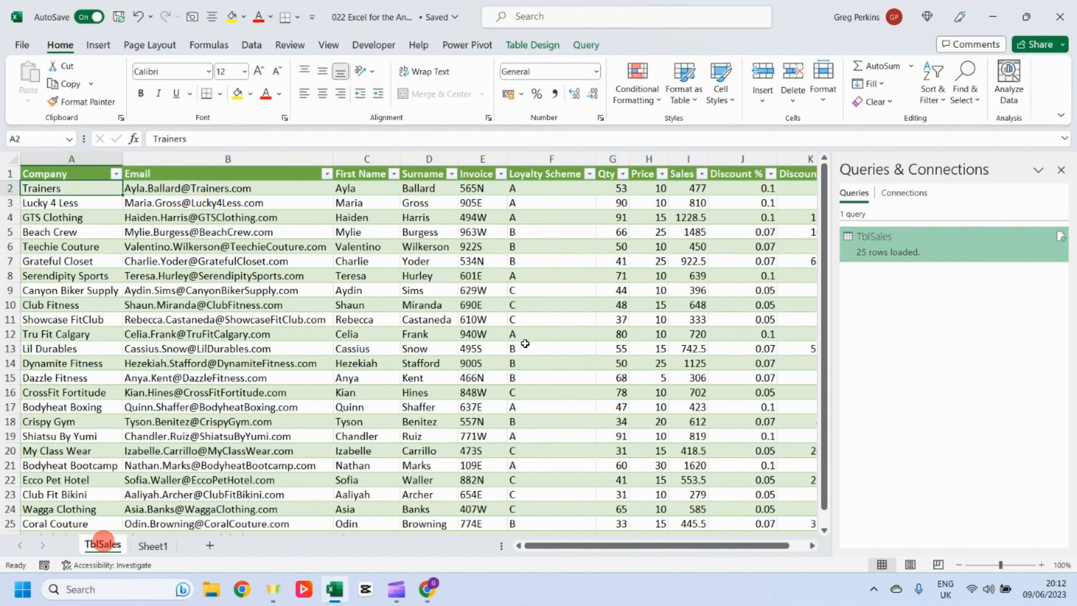
pyautogui.scroll(-5, 475, 414)
pyautogui.click(385, 264)
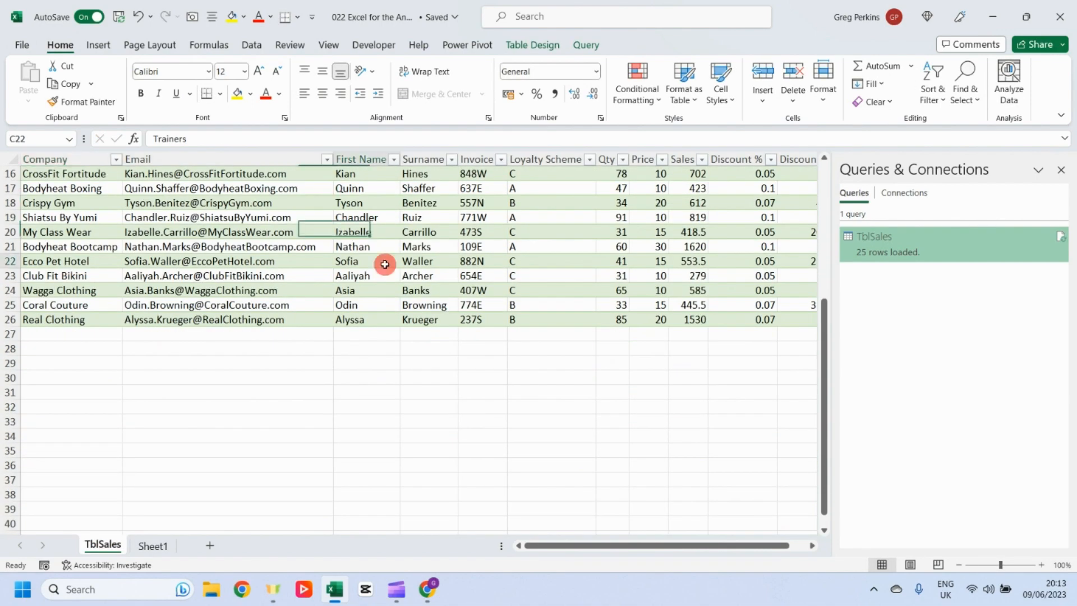
pyautogui.rightClick(386, 267)
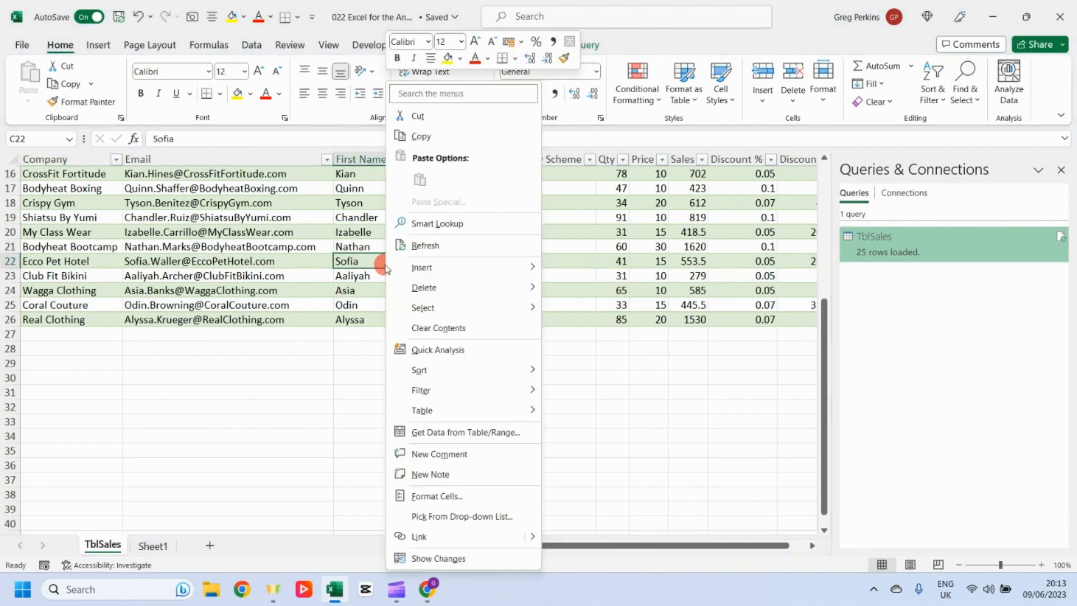
pyautogui.click(435, 245)
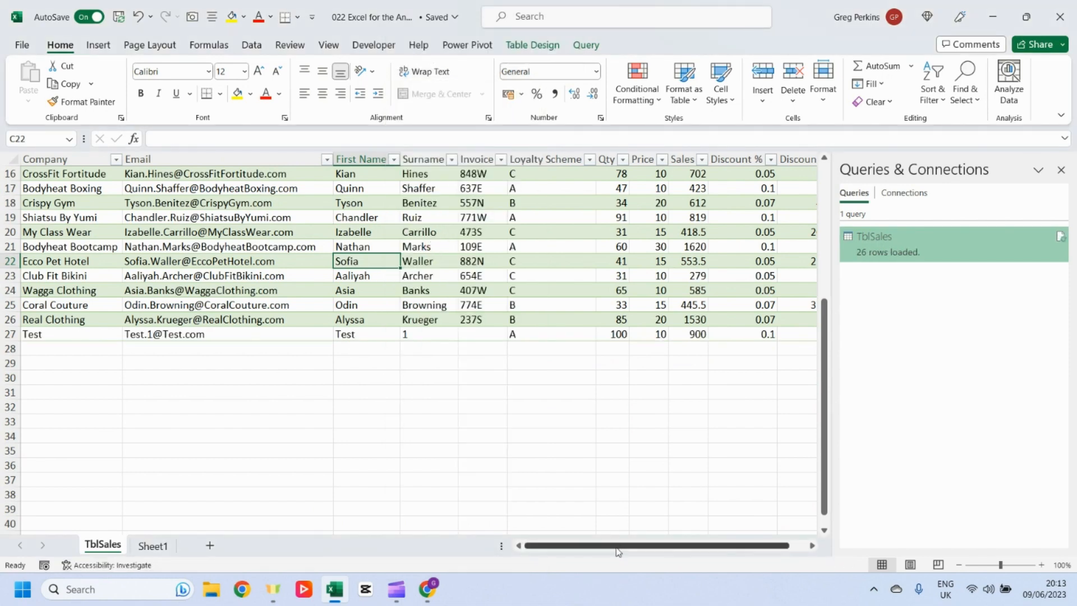
pyautogui.moveTo(617, 548); pyautogui.dragTo(625, 549)
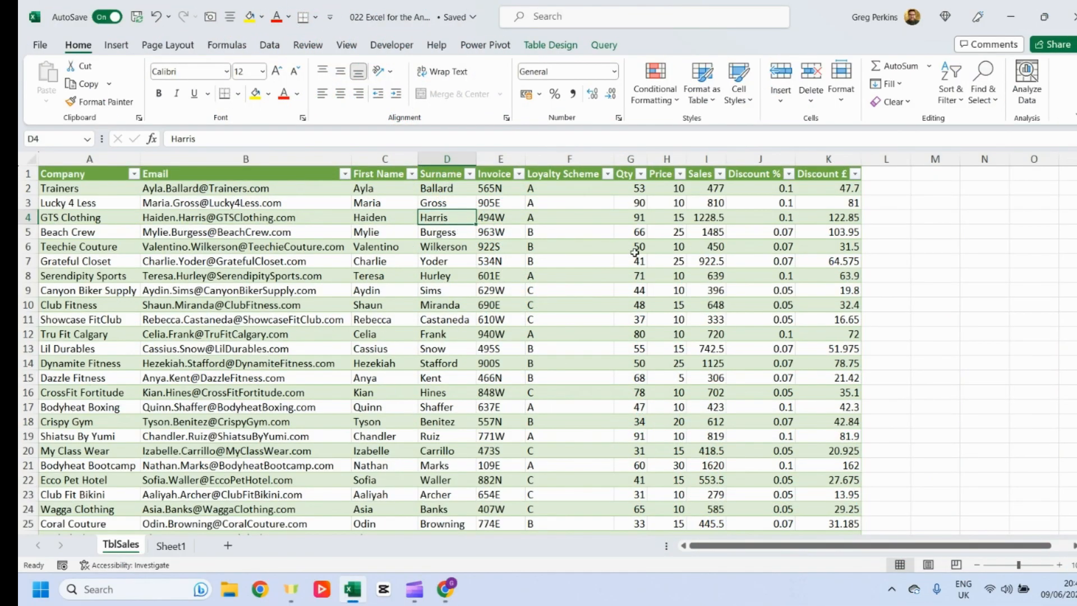
pyautogui.click(116, 44)
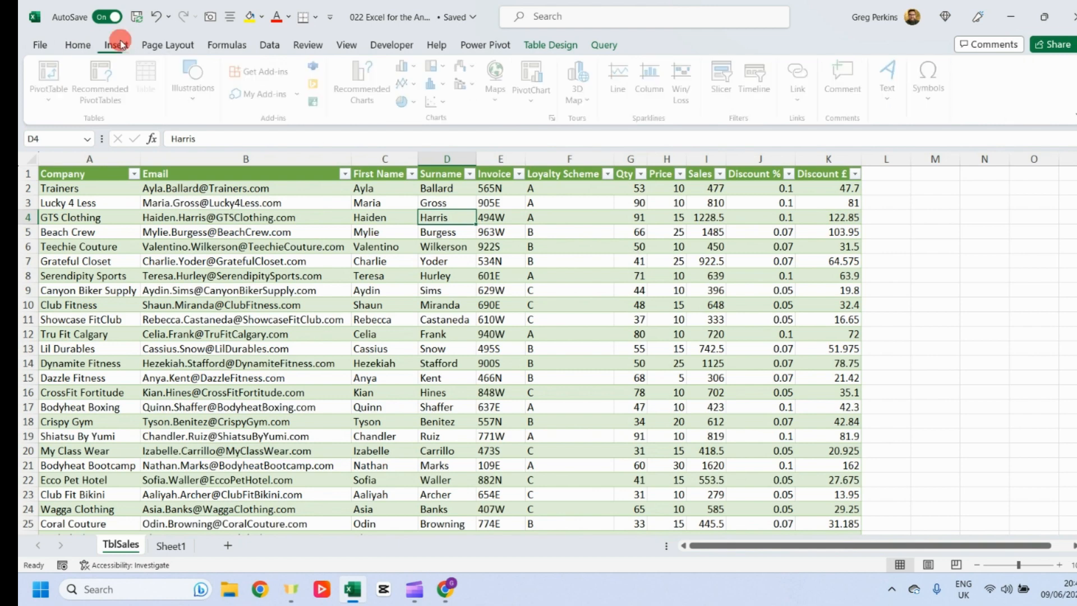
pyautogui.click(52, 94)
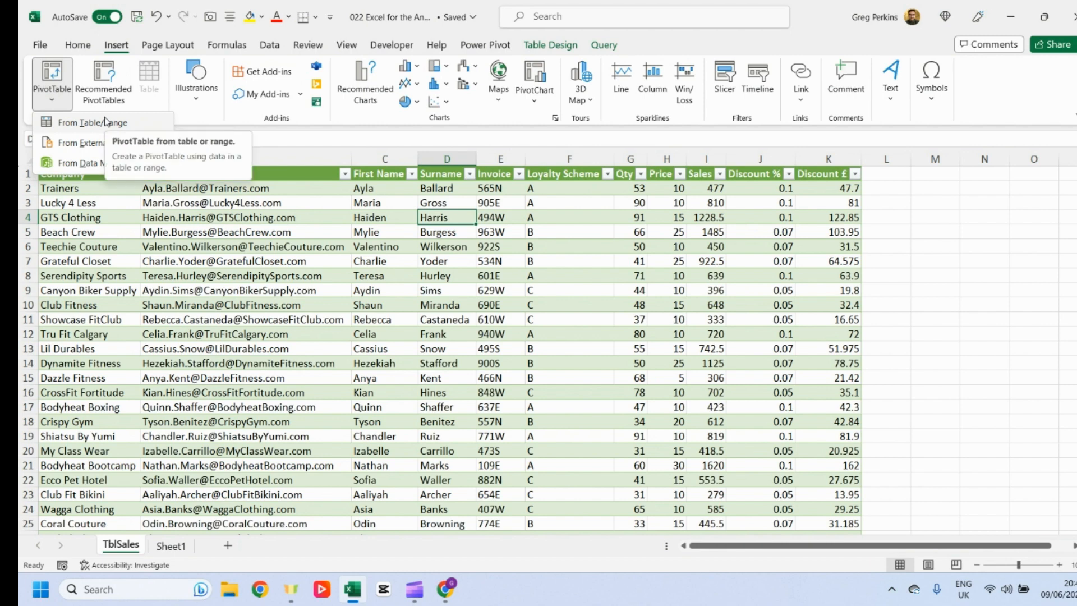
pyautogui.click(446, 247)
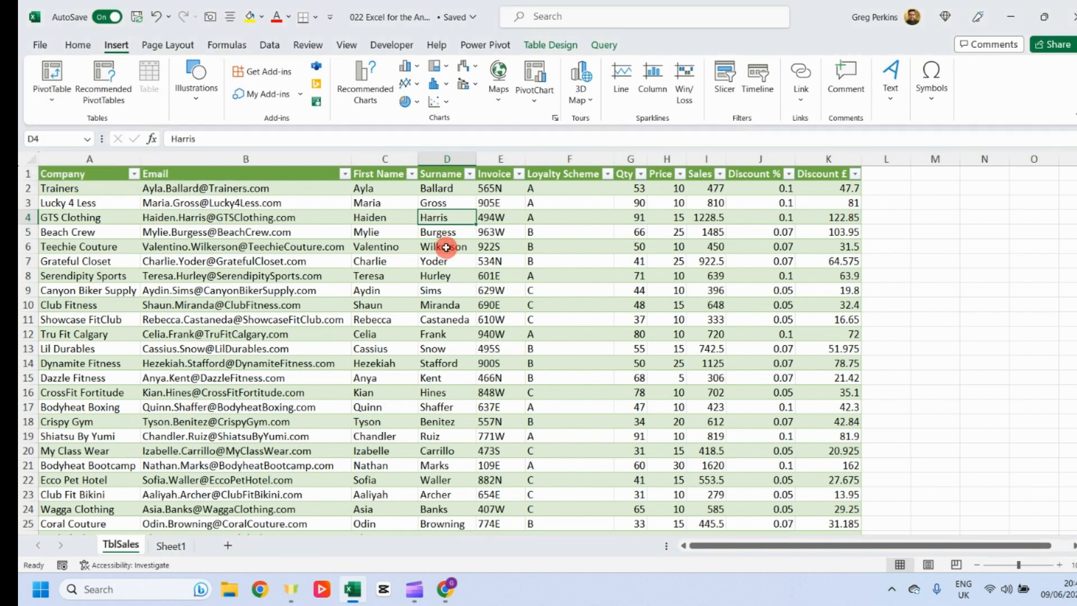
pyautogui.click(446, 230)
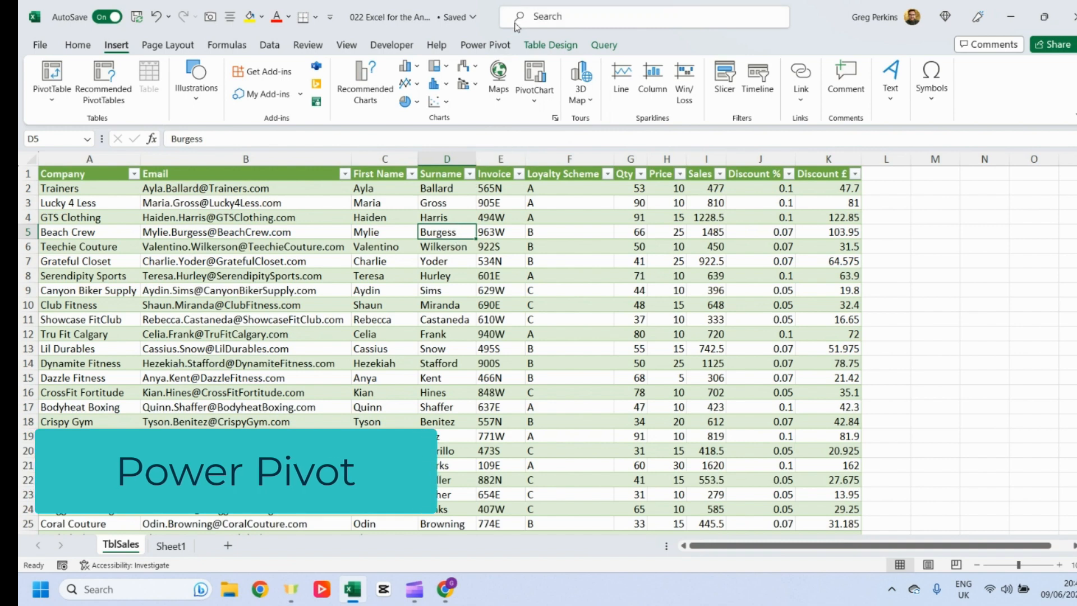
pyautogui.click(504, 230)
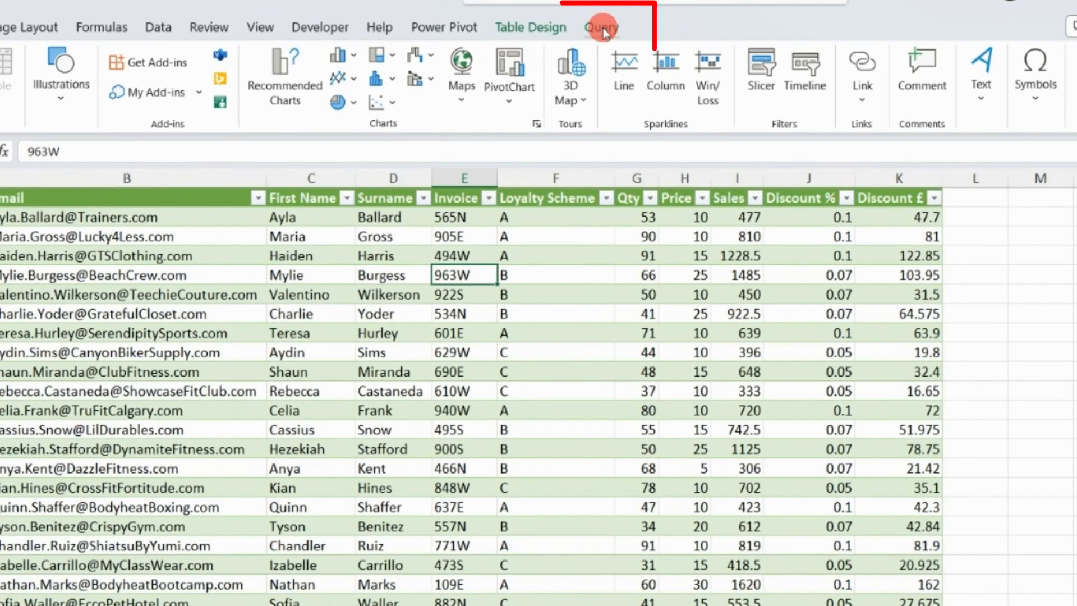
# Step: Change the query's load setting to Only Create Connection and add the data to the Data Model
pyautogui.click(604, 44)
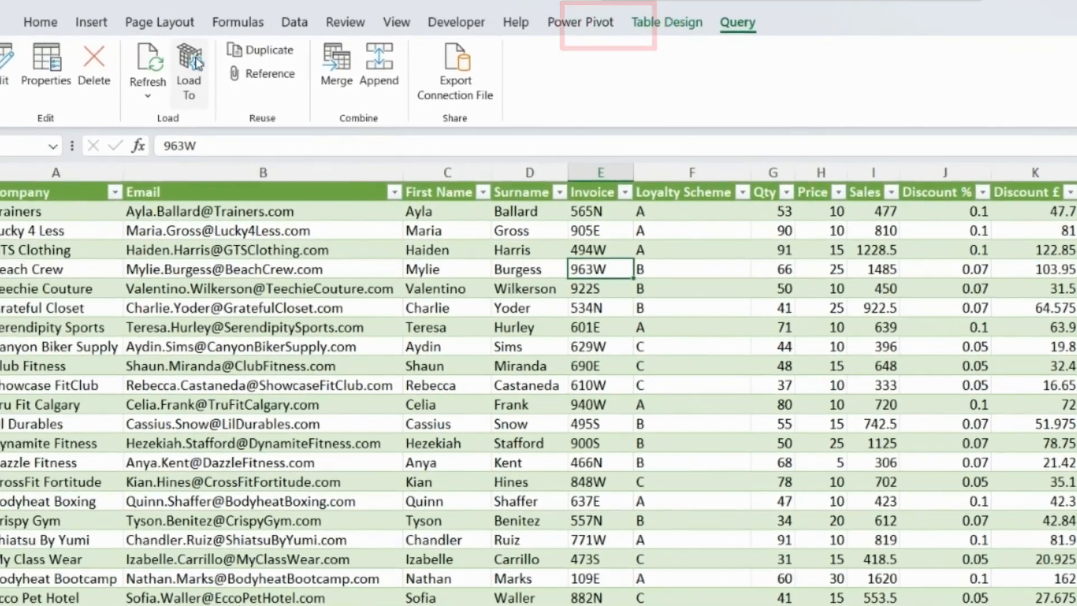
pyautogui.click(53, 66)
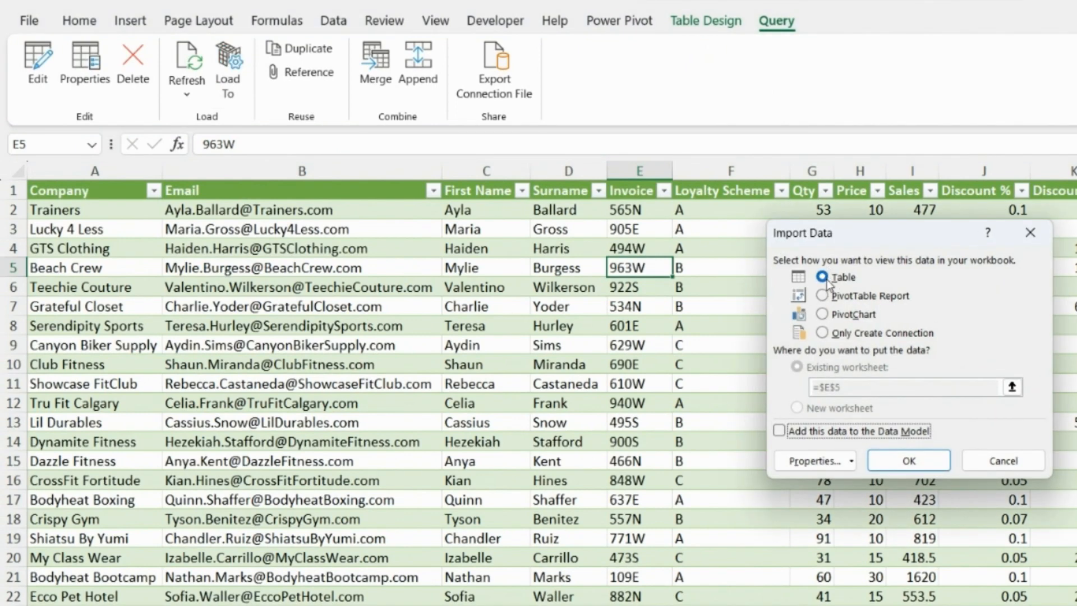
pyautogui.click(822, 332)
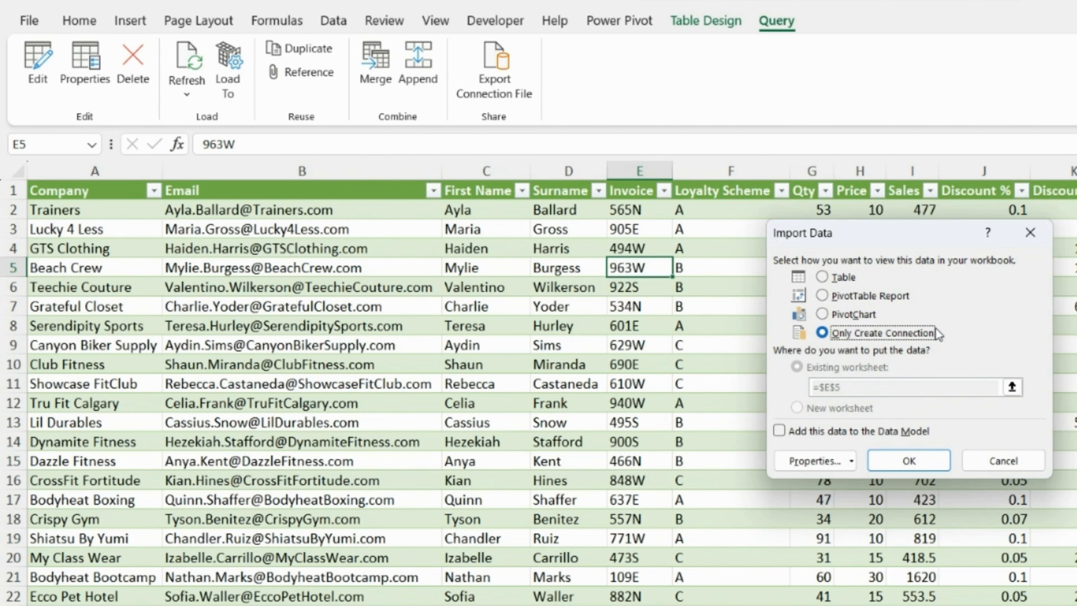
pyautogui.click(779, 431)
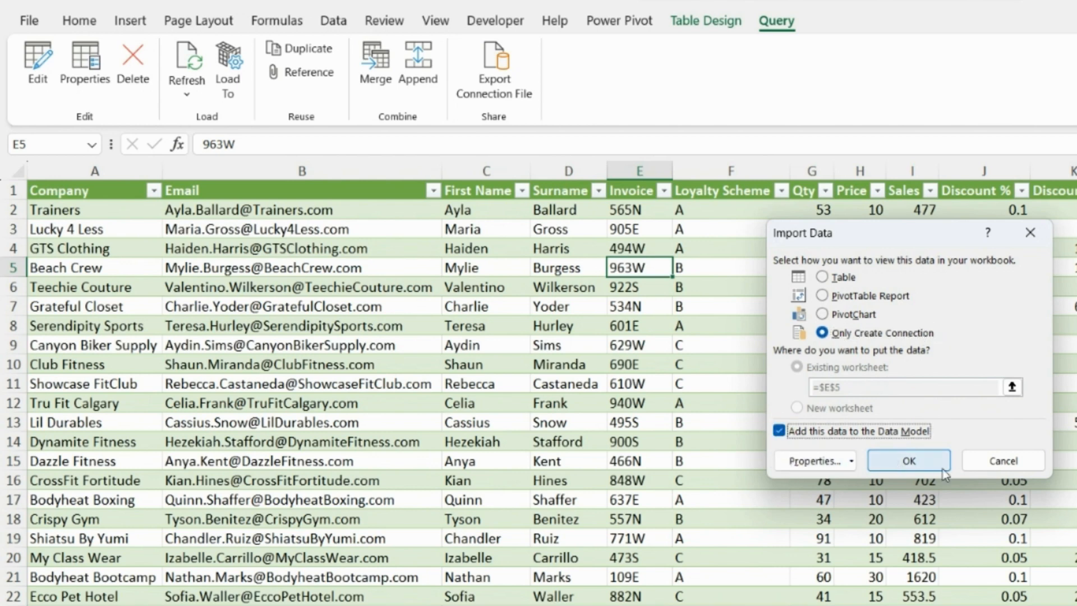
pyautogui.click(919, 465)
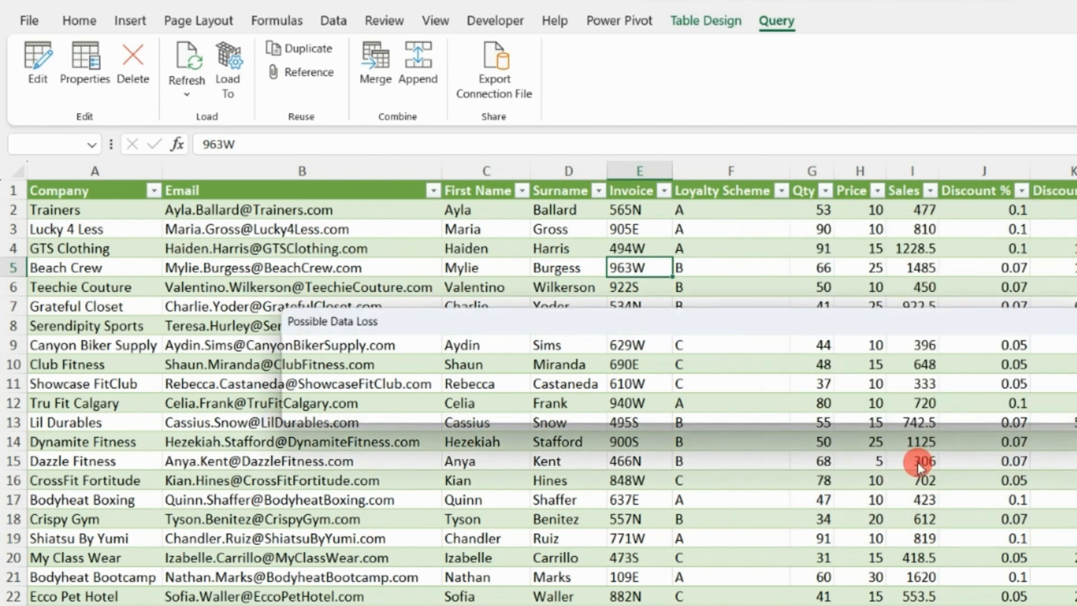
pyautogui.click(686, 406)
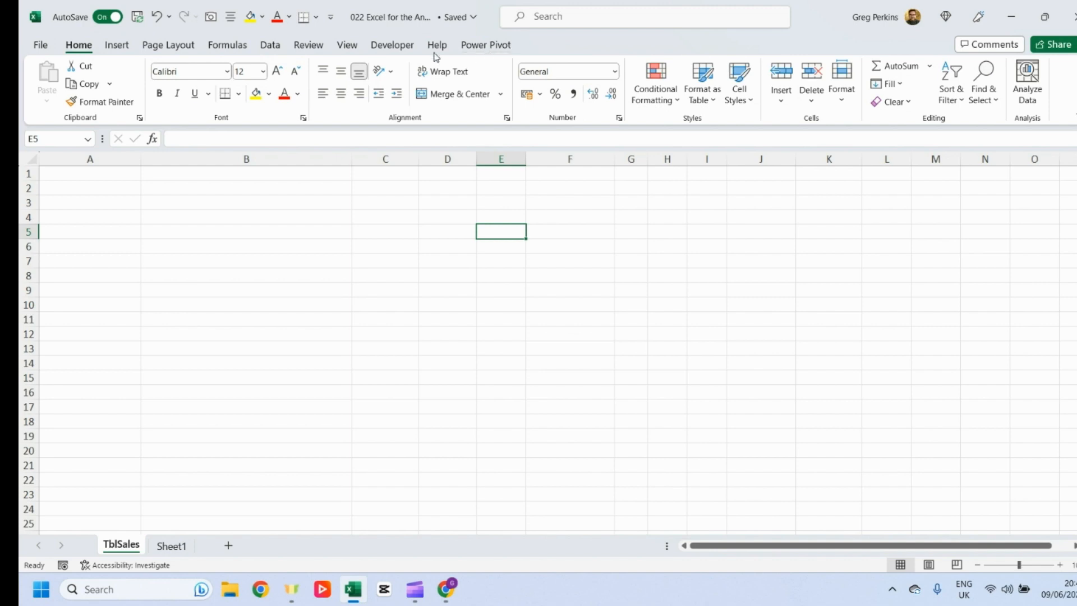
# Step: Open the COM Add-ins list from Excel Options to check that Microsoft Power Pivot for Excel is enabled
pyautogui.click(40, 45)
pyautogui.click(76, 551)
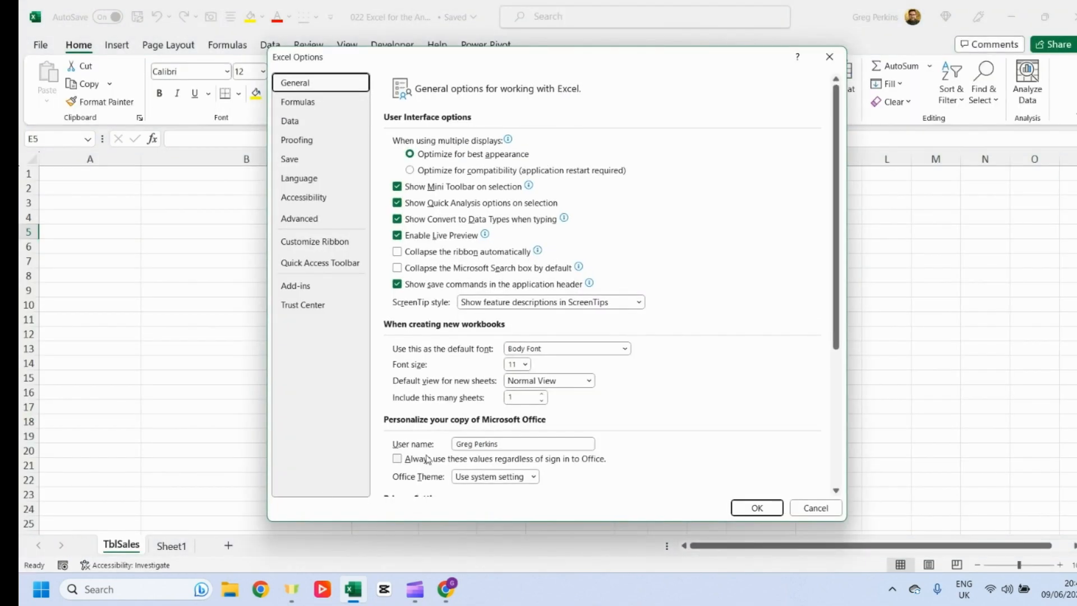
pyautogui.click(283, 286)
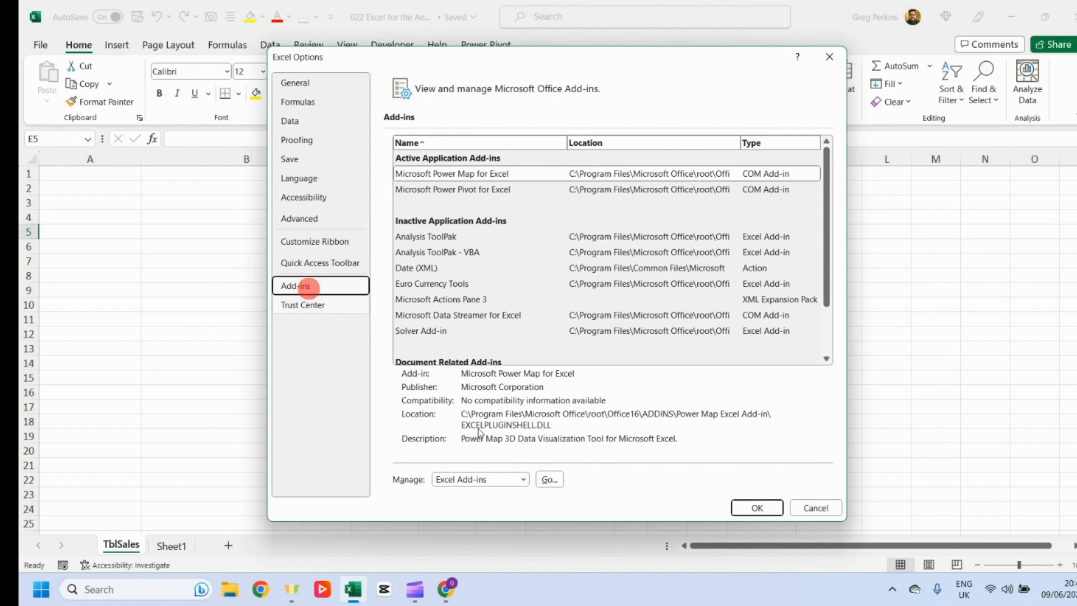
pyautogui.click(523, 479)
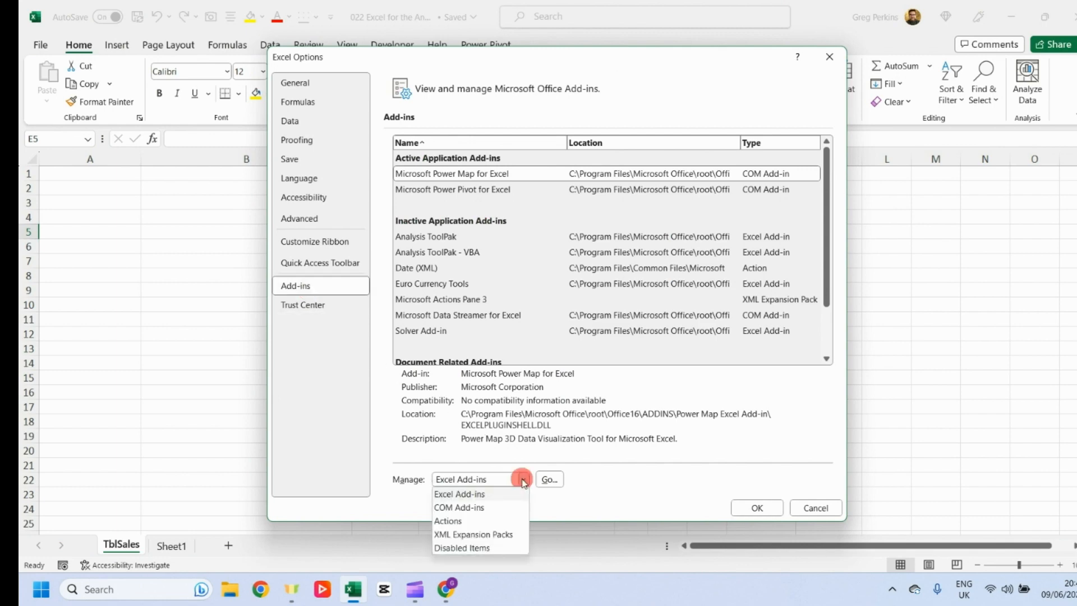
pyautogui.click(474, 508)
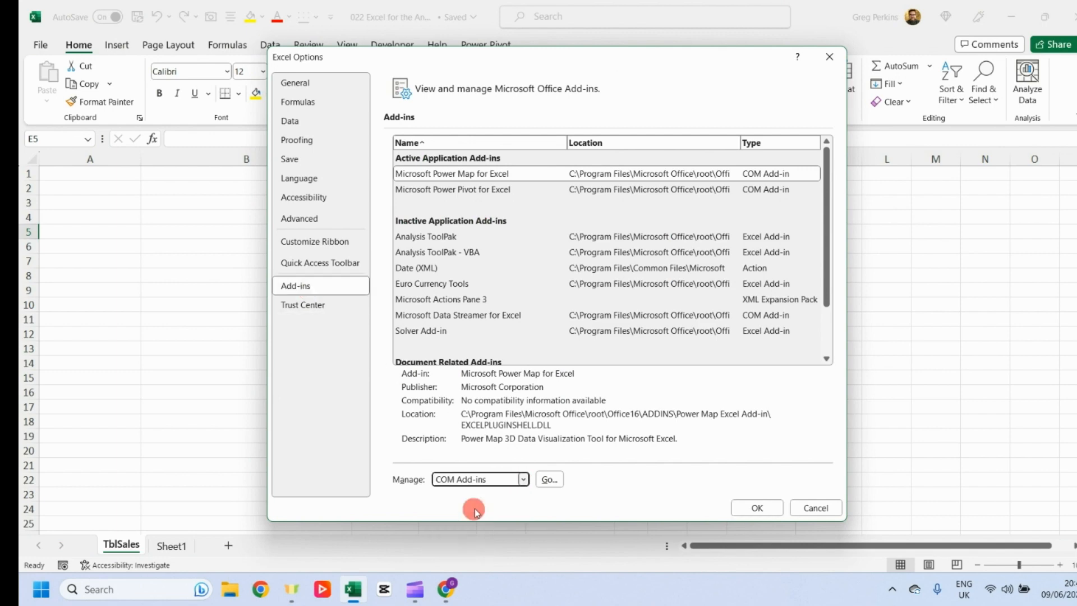
pyautogui.click(547, 479)
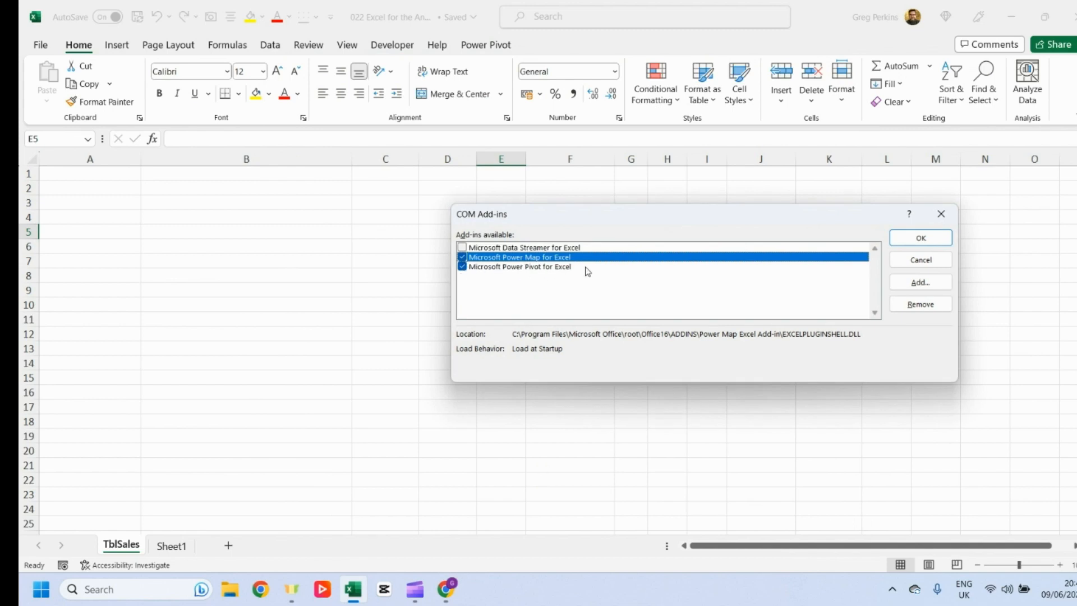
pyautogui.click(938, 237)
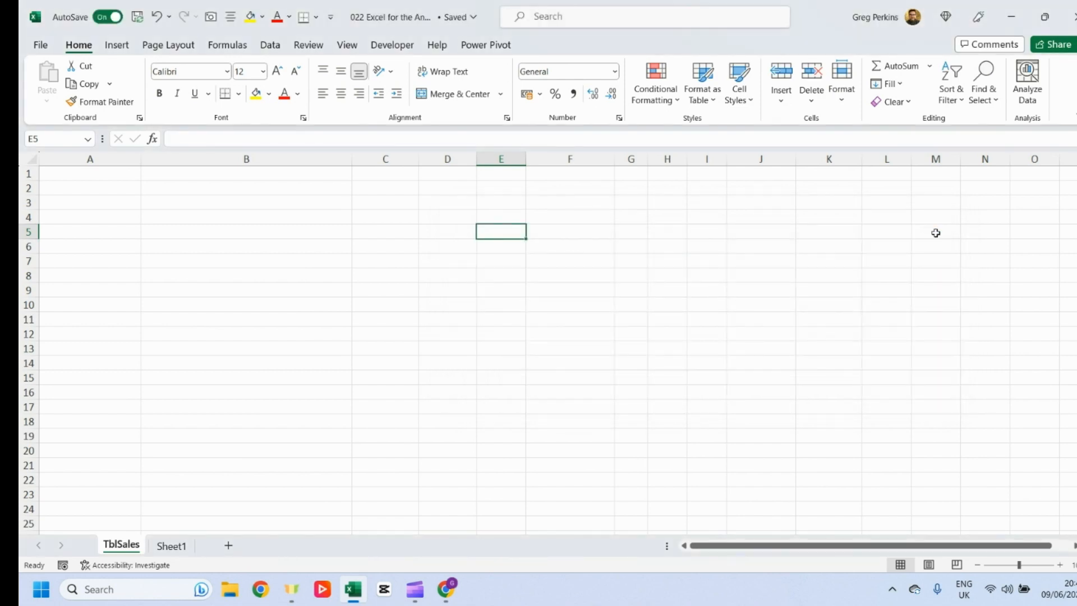
# Step: Open the Power Pivot data model manager and maximize its window
pyautogui.click(485, 46)
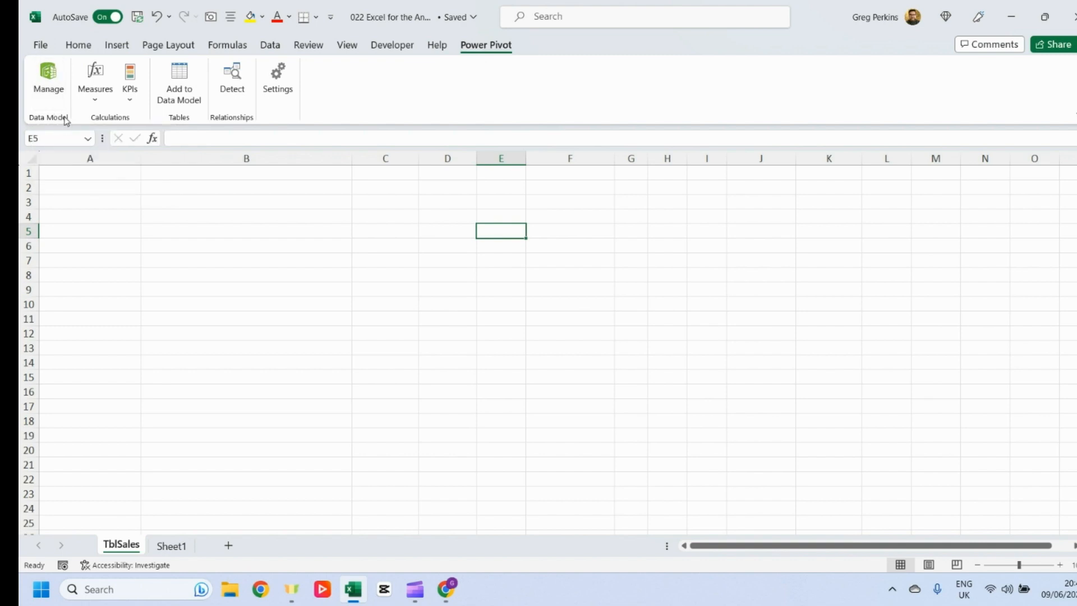
pyautogui.click(54, 78)
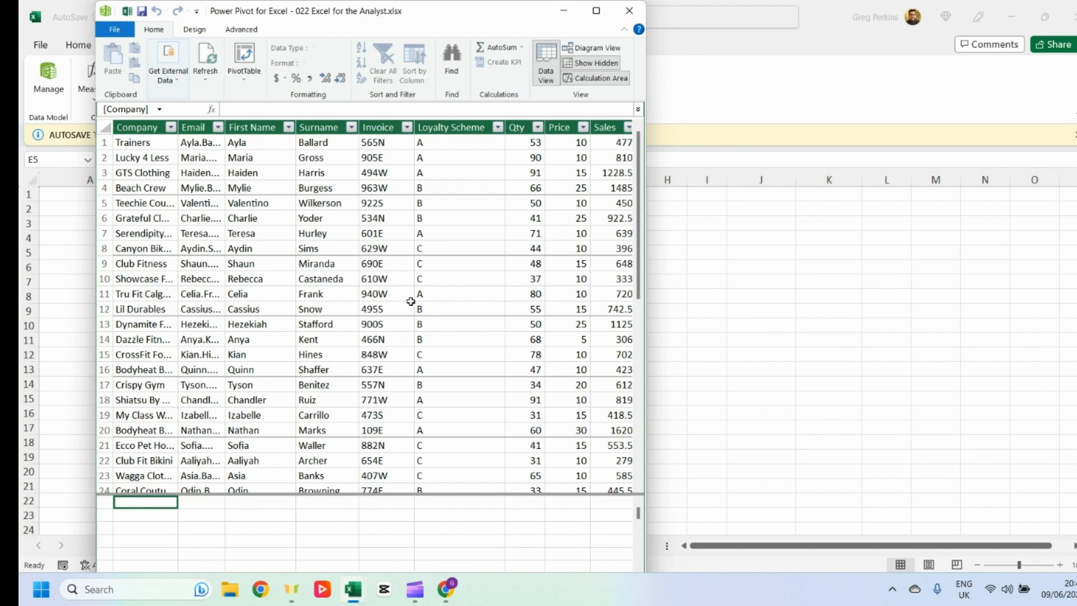
pyautogui.click(598, 13)
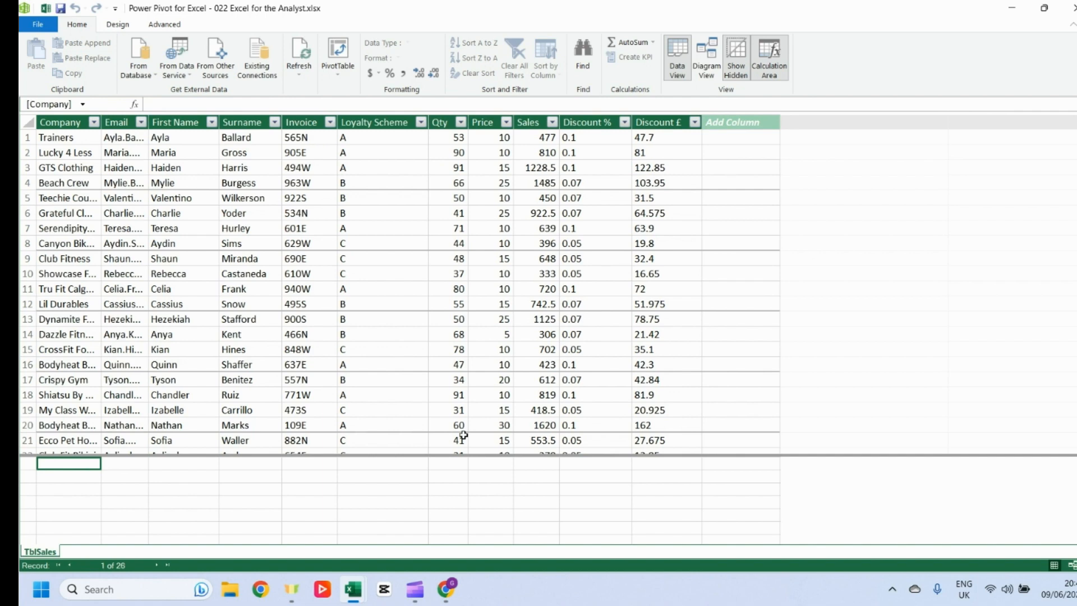
# Step: Switch to Diagram View, then move and enlarge the TblSales table box so all its columns show
pyautogui.click(183, 168)
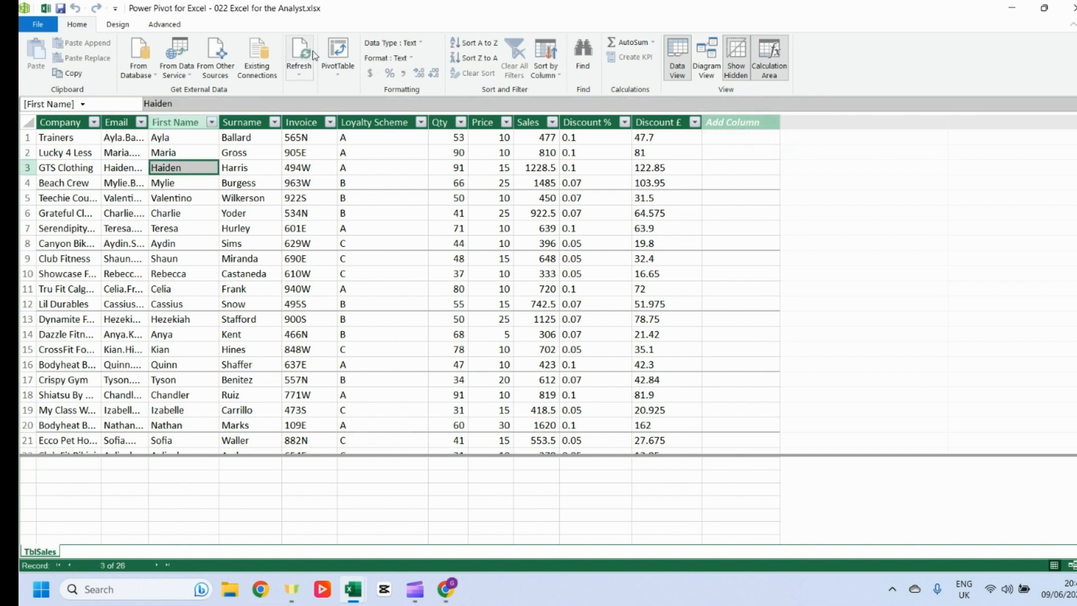
pyautogui.click(707, 59)
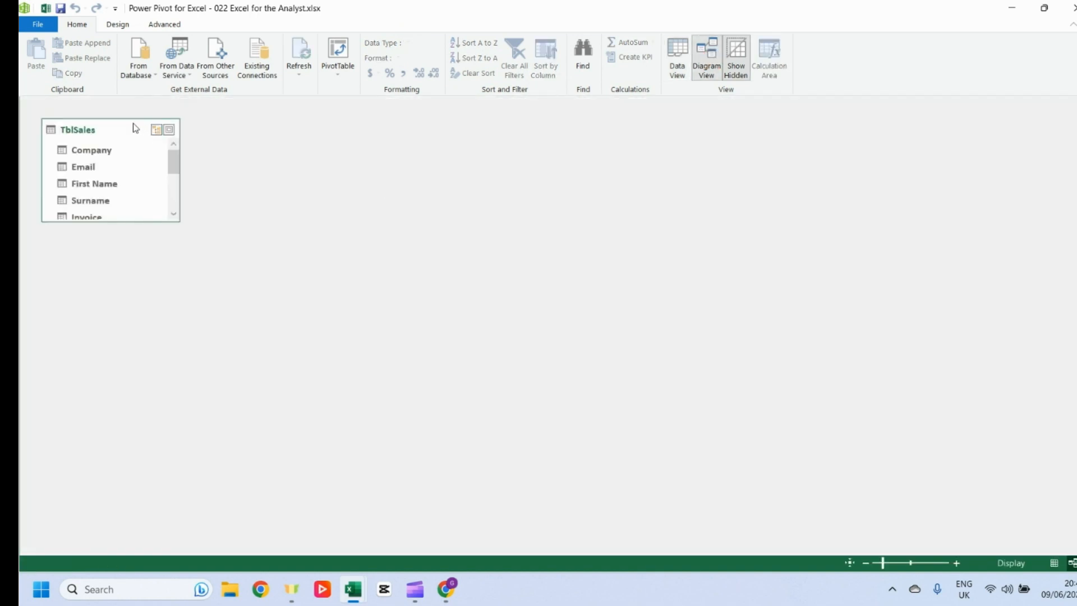
pyautogui.moveTo(125, 128); pyautogui.dragTo(266, 194)
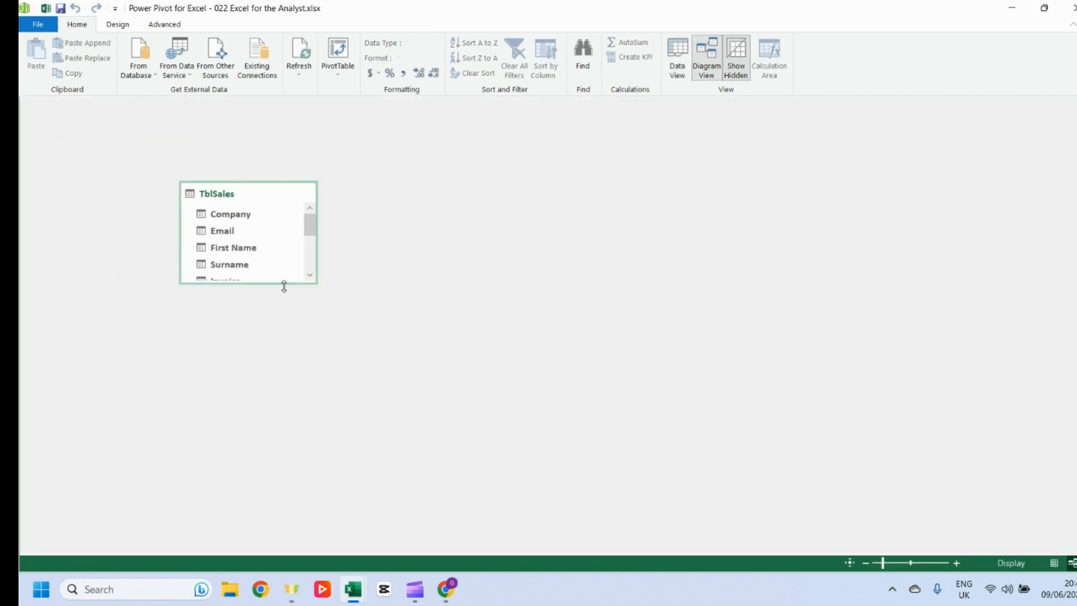
pyautogui.moveTo(284, 287); pyautogui.dragTo(280, 425)
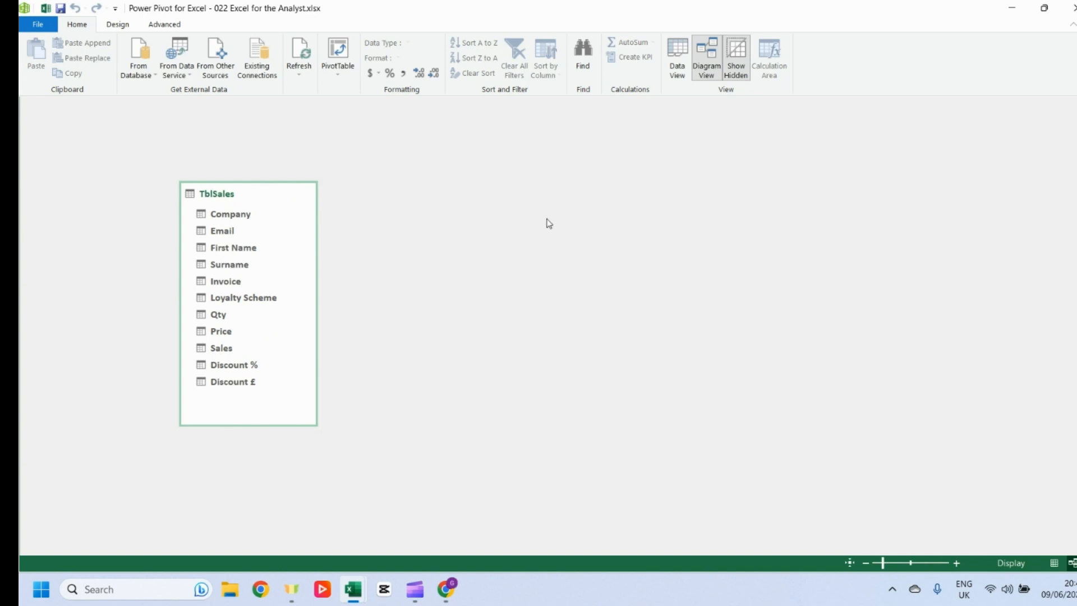
pyautogui.moveTo(244, 219); pyautogui.dragTo(273, 223)
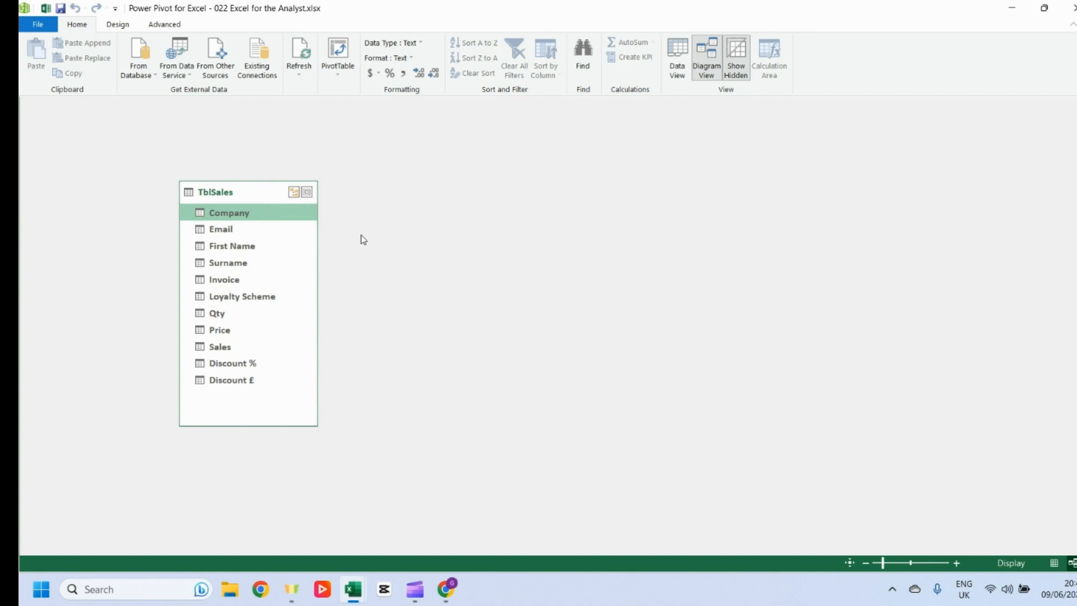